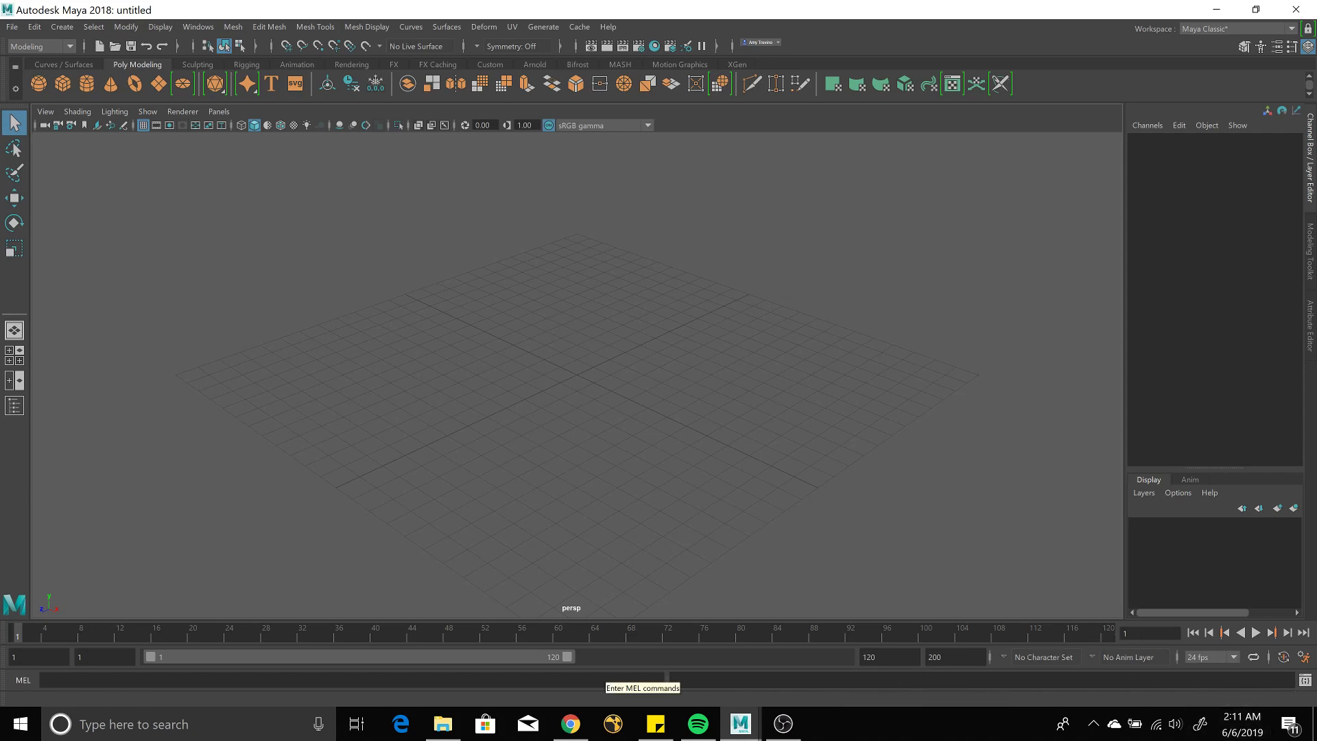
Add a polygon plane to the scene.
click(783, 726)
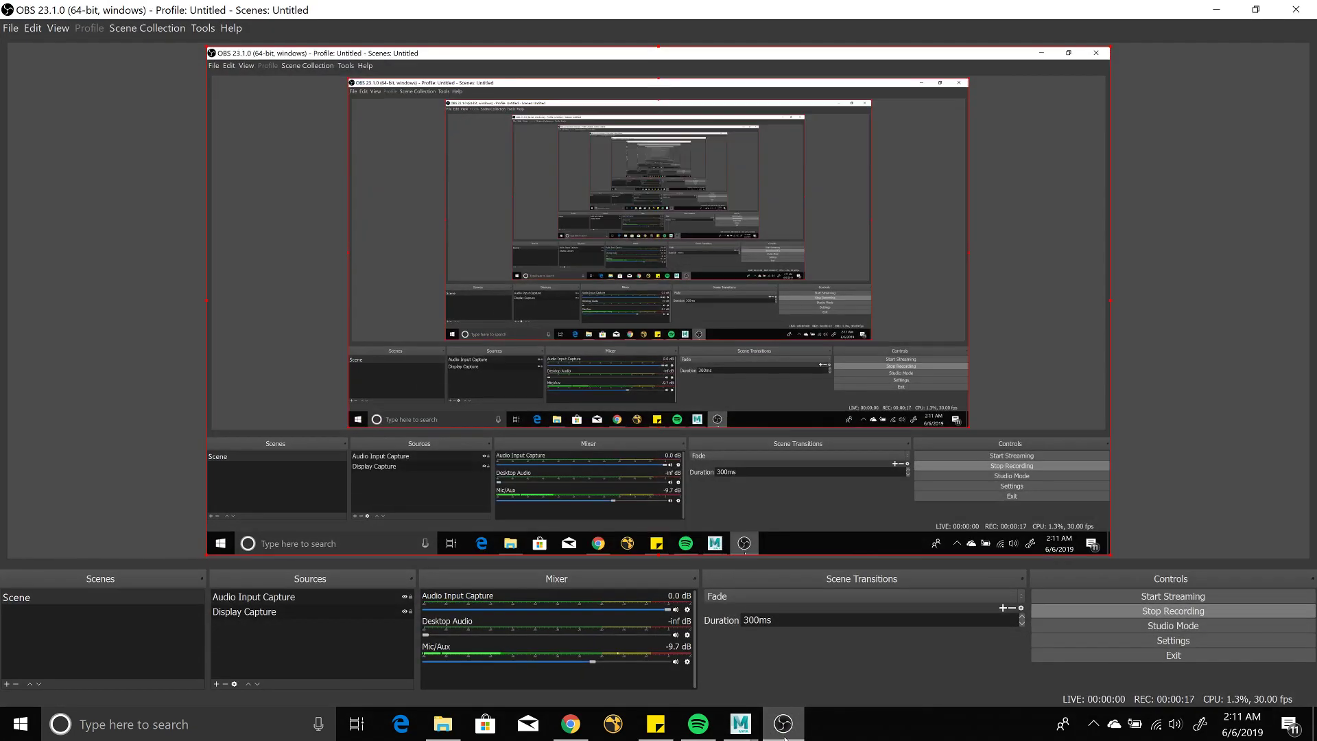
click(784, 735)
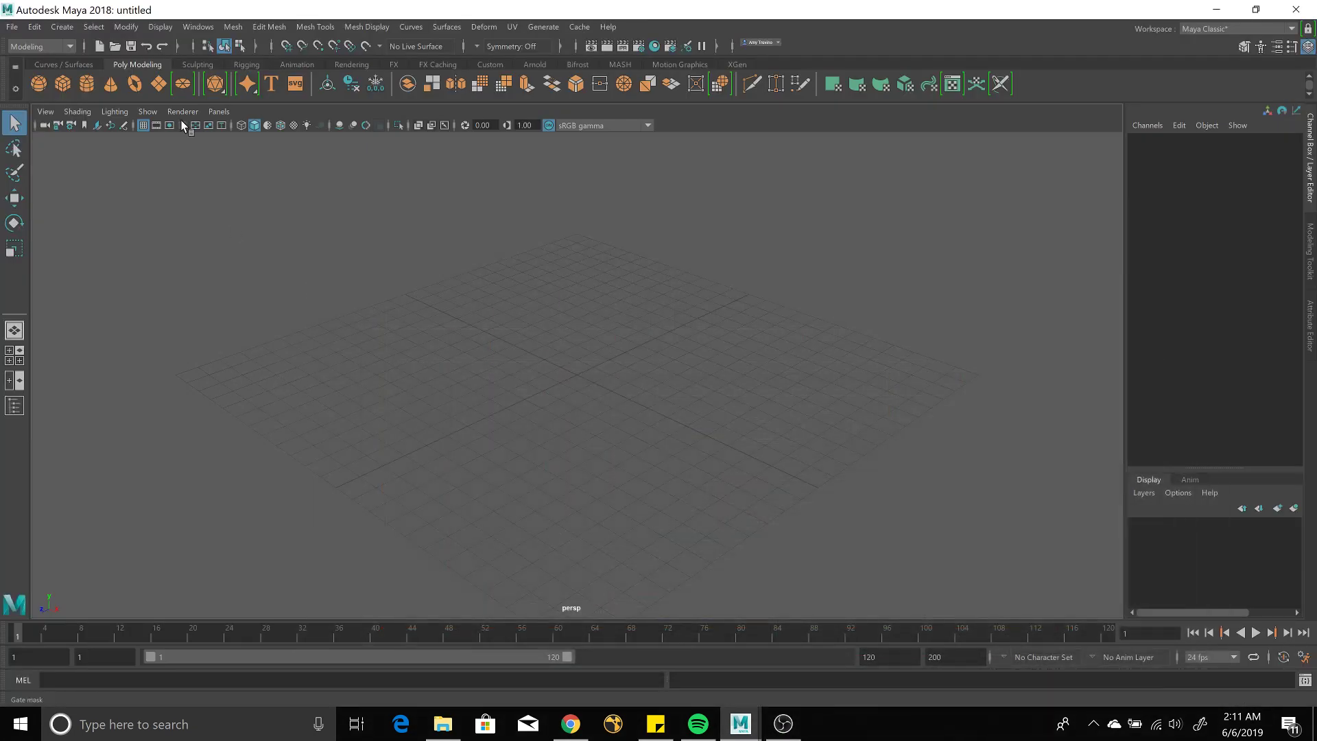
click(159, 85)
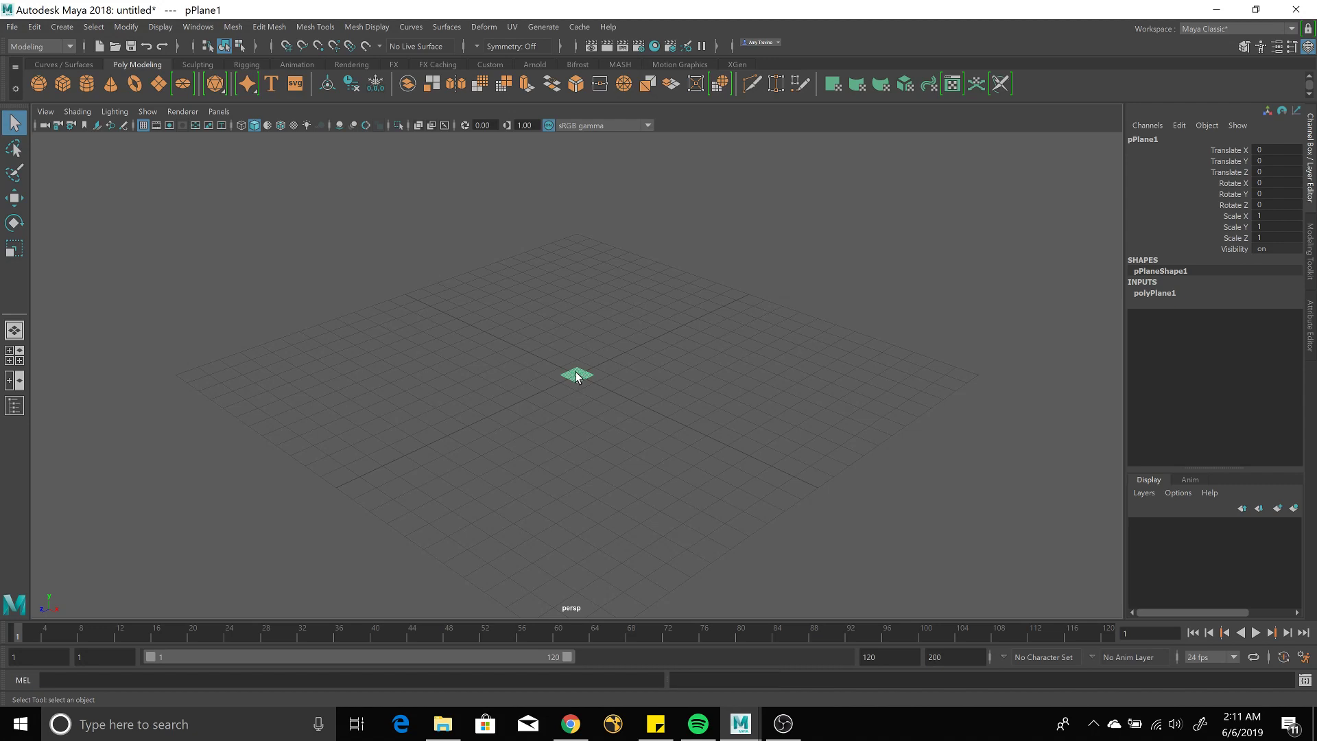
Scale the plane into a ground plane of about 7.563 by 7.991 units.
key(r)
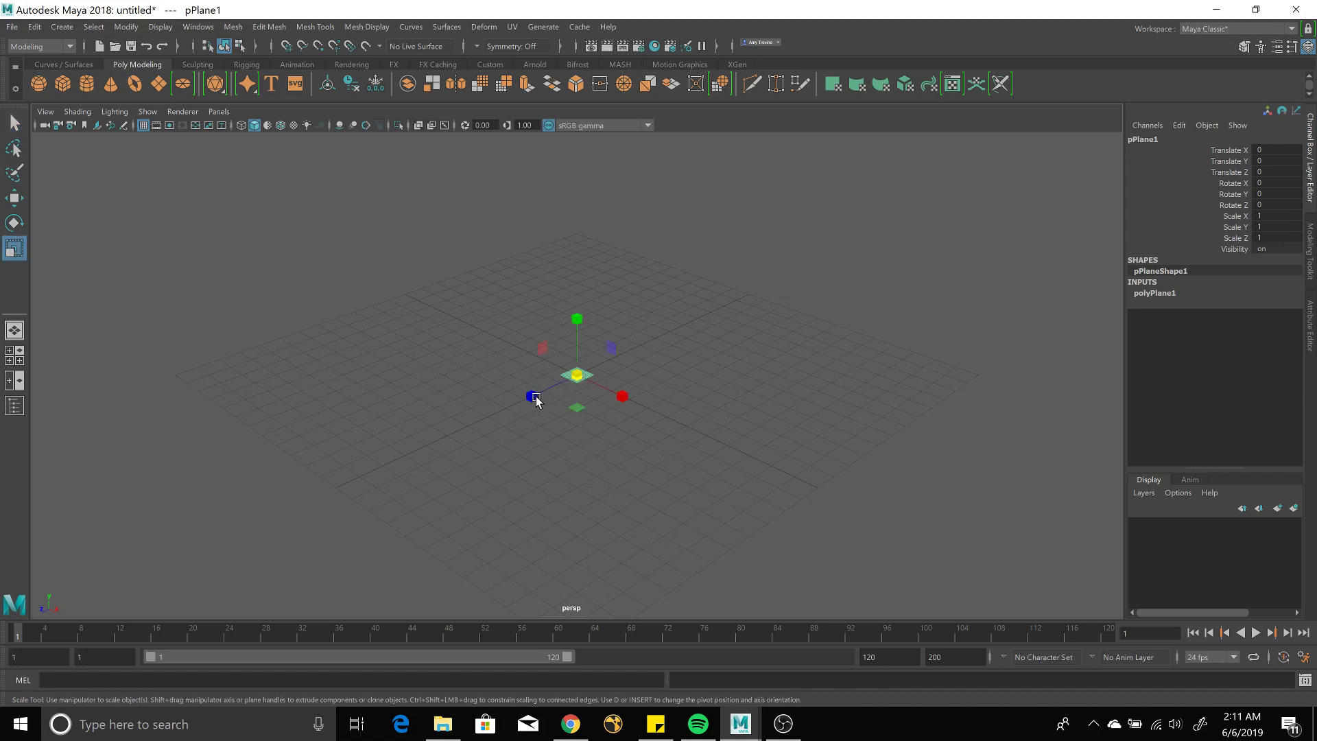
drag(530, 396, 441, 467)
drag(622, 398, 913, 549)
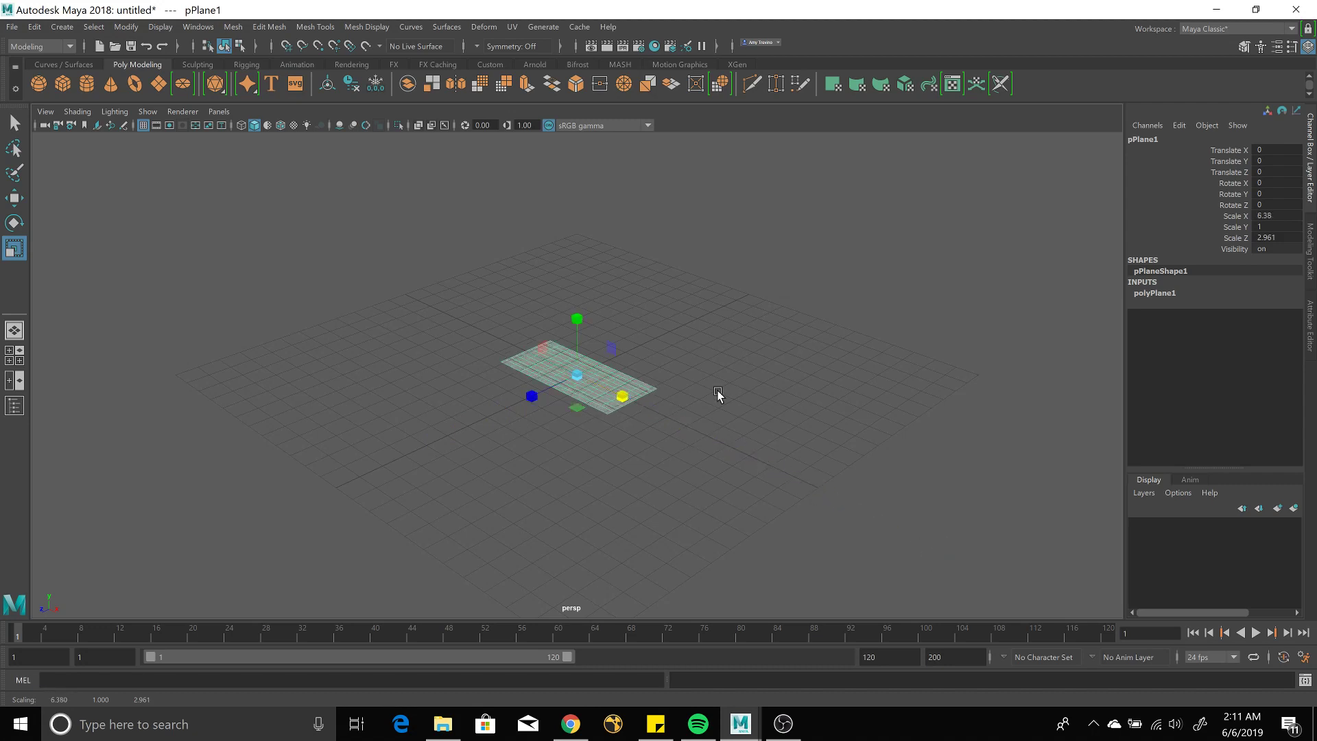
click(624, 343)
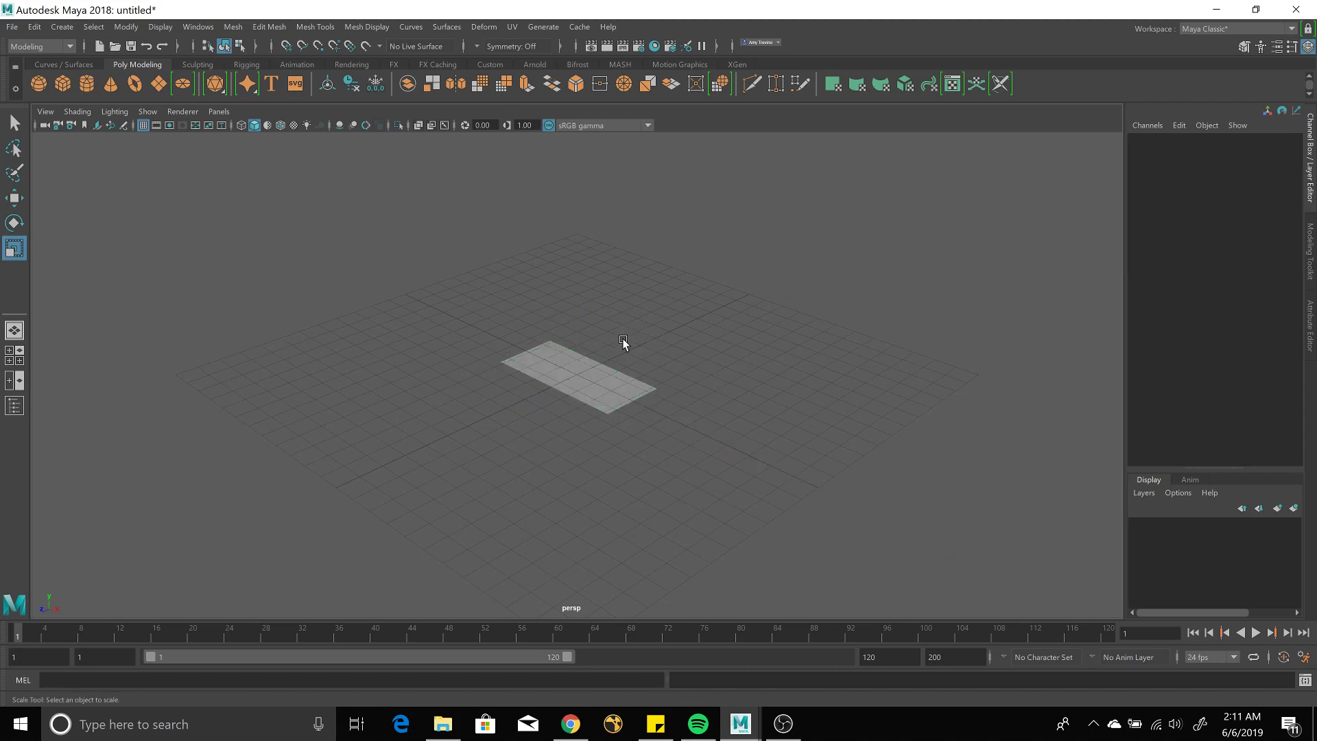
click(595, 368)
mouse_move(609, 350)
mouse_down()
mouse_move(637, 334)
mouse_move(605, 350)
mouse_up()
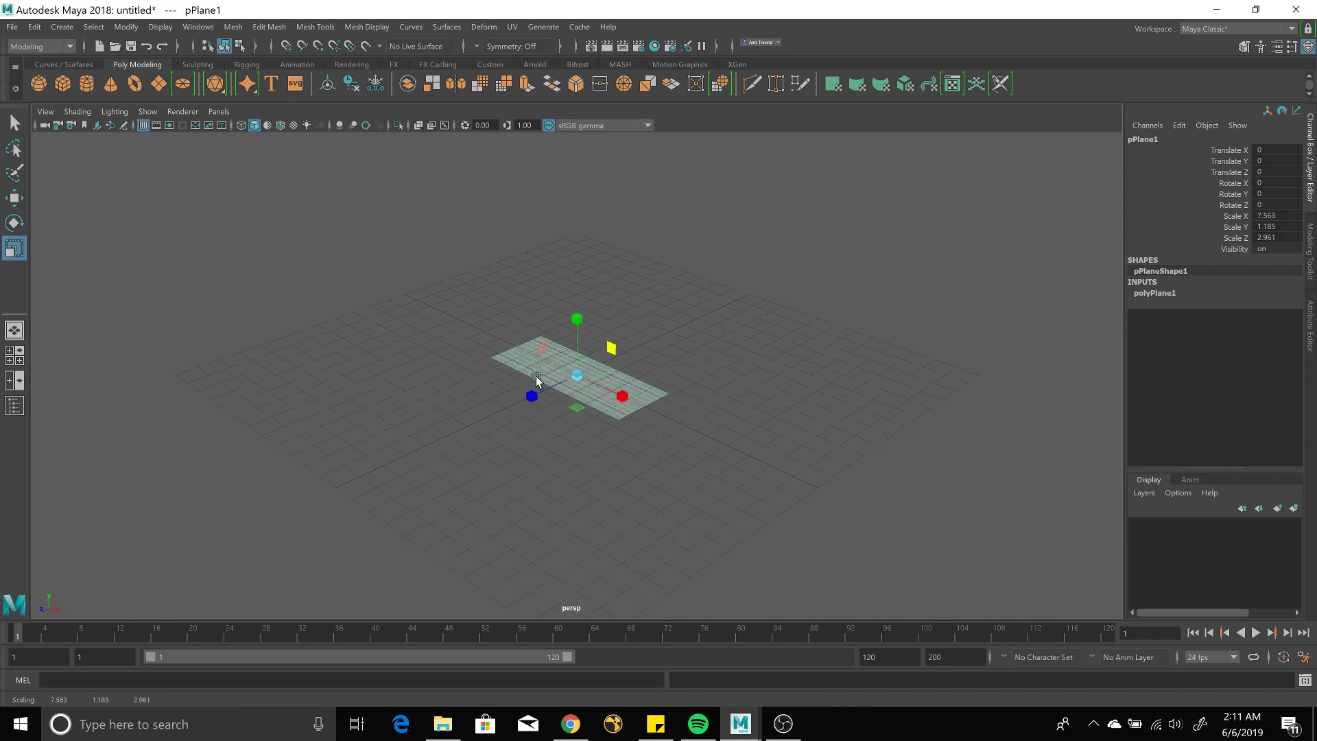
drag(531, 402, 444, 474)
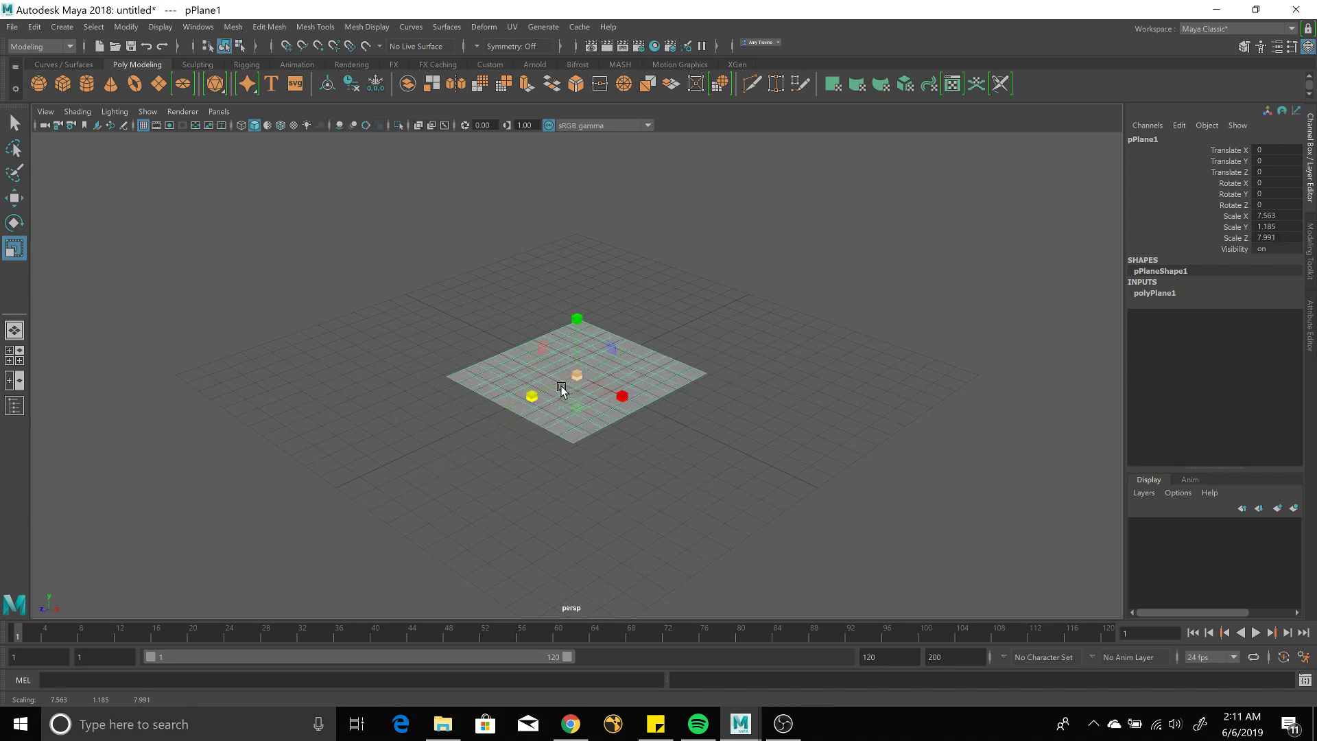
Move the plane 7.423 units forward along Z.
key(w)
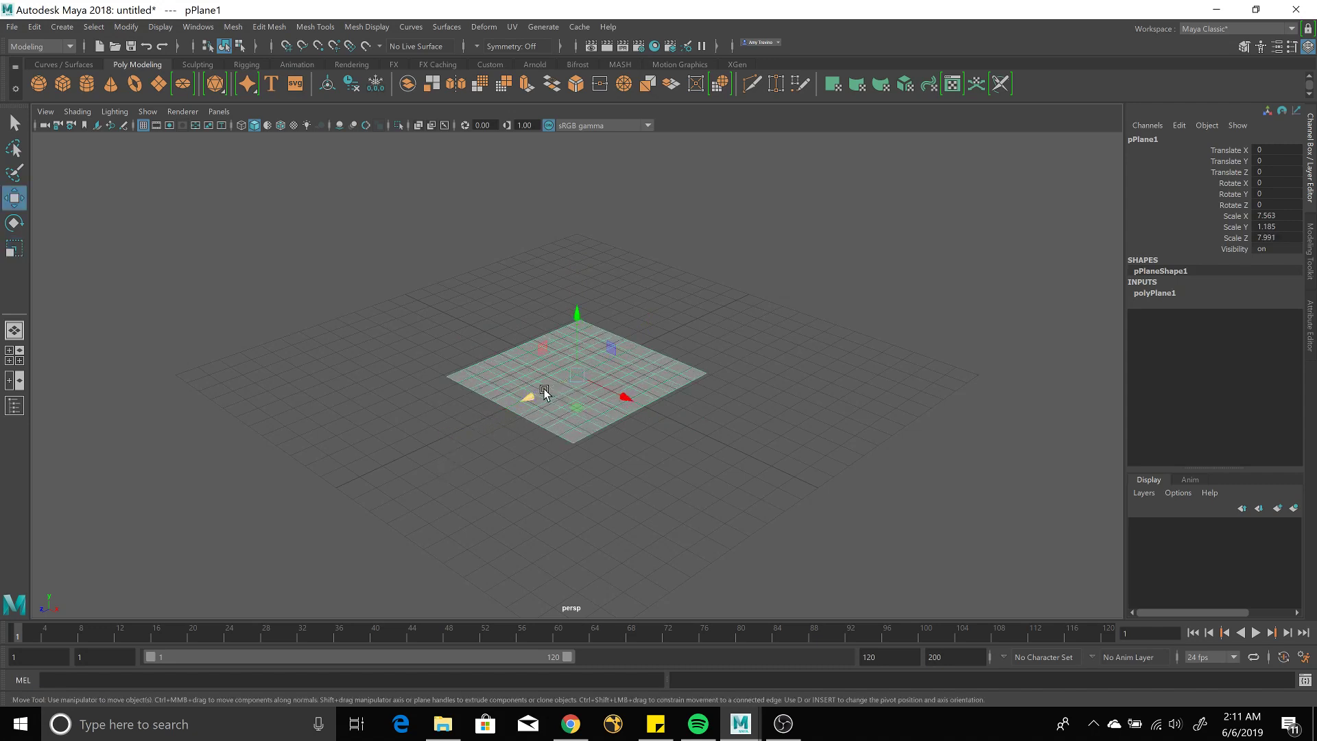
click(477, 433)
click(544, 376)
drag(526, 402, 385, 499)
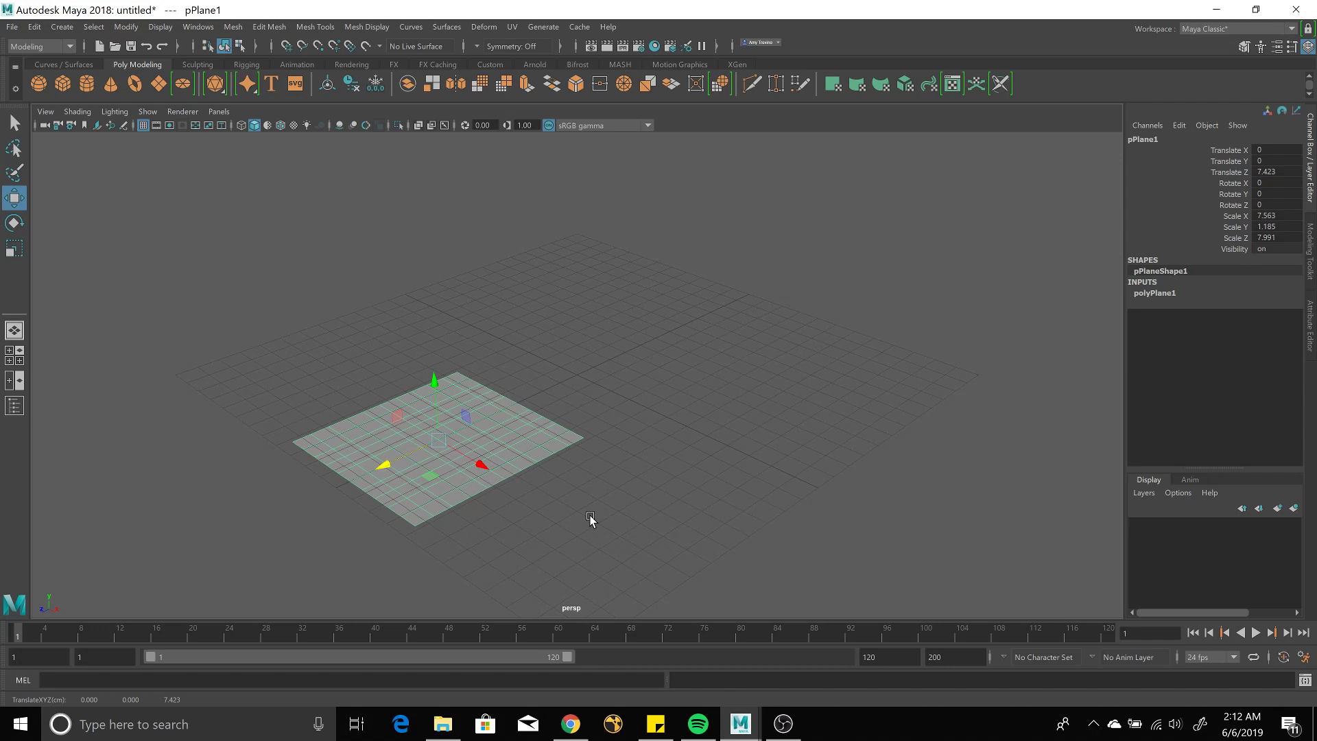
Create a cube at the origin and a sphere placed at X 1.863, Y 1.519, Z -4.374.
click(64, 78)
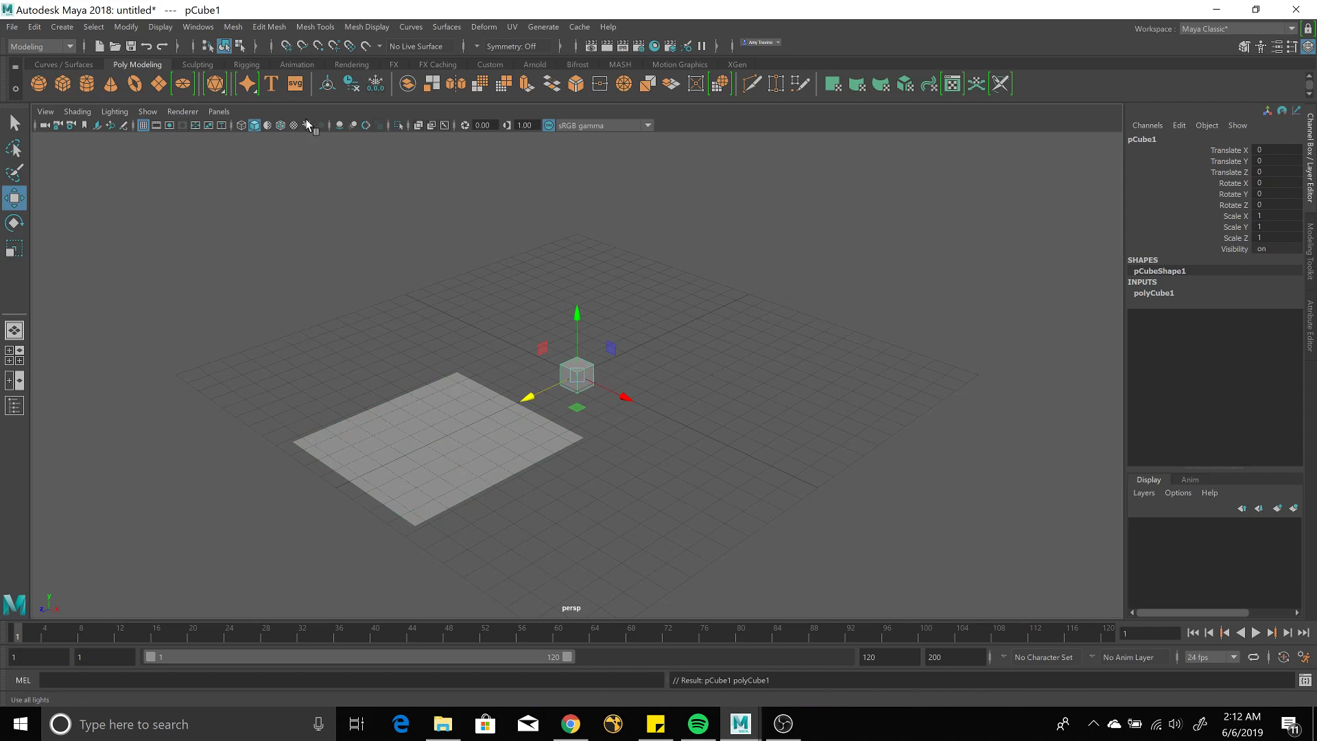
click(36, 82)
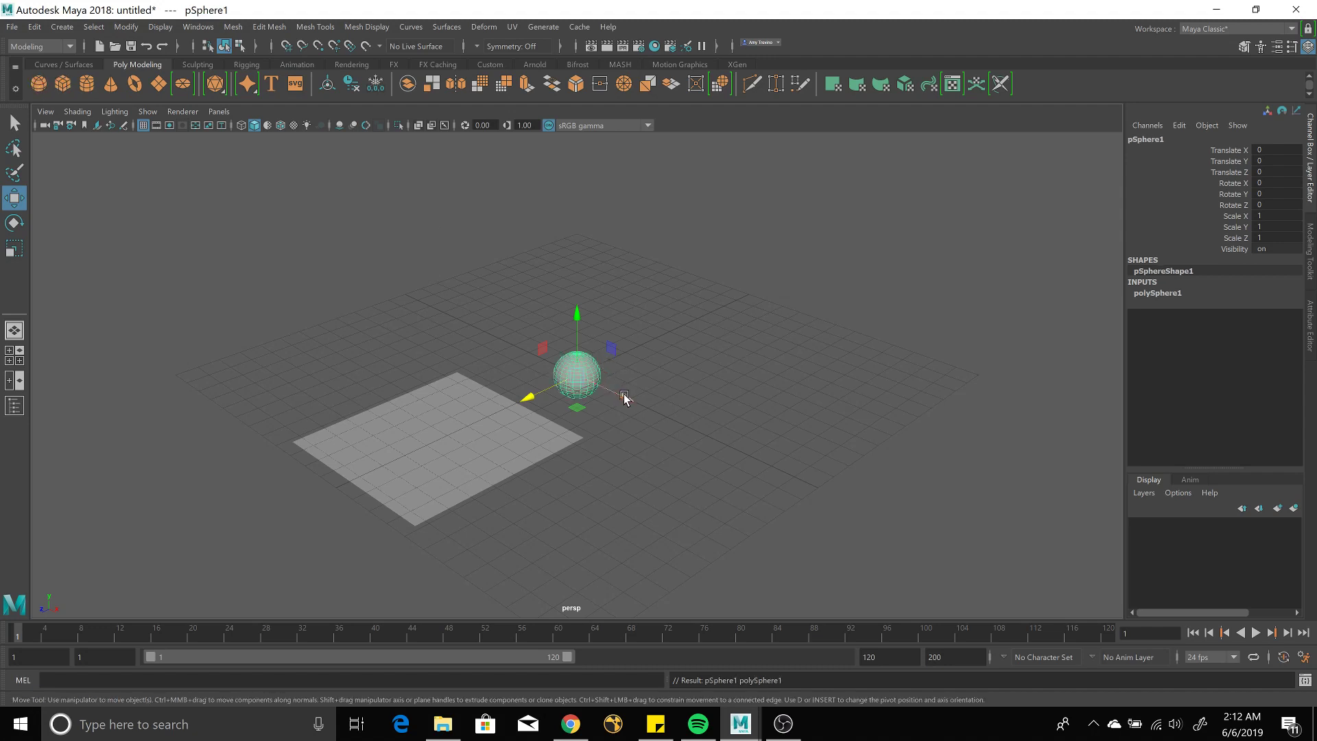
drag(624, 397, 660, 412)
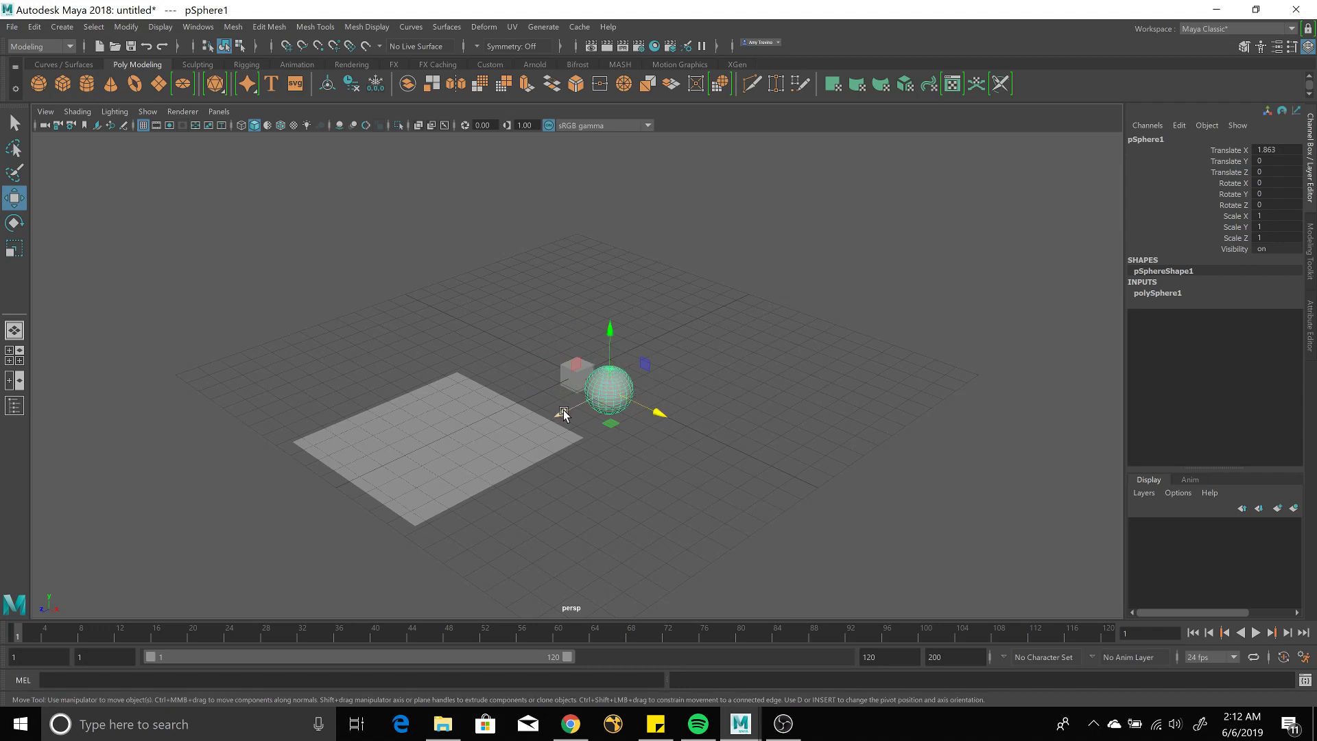
drag(561, 412, 654, 298)
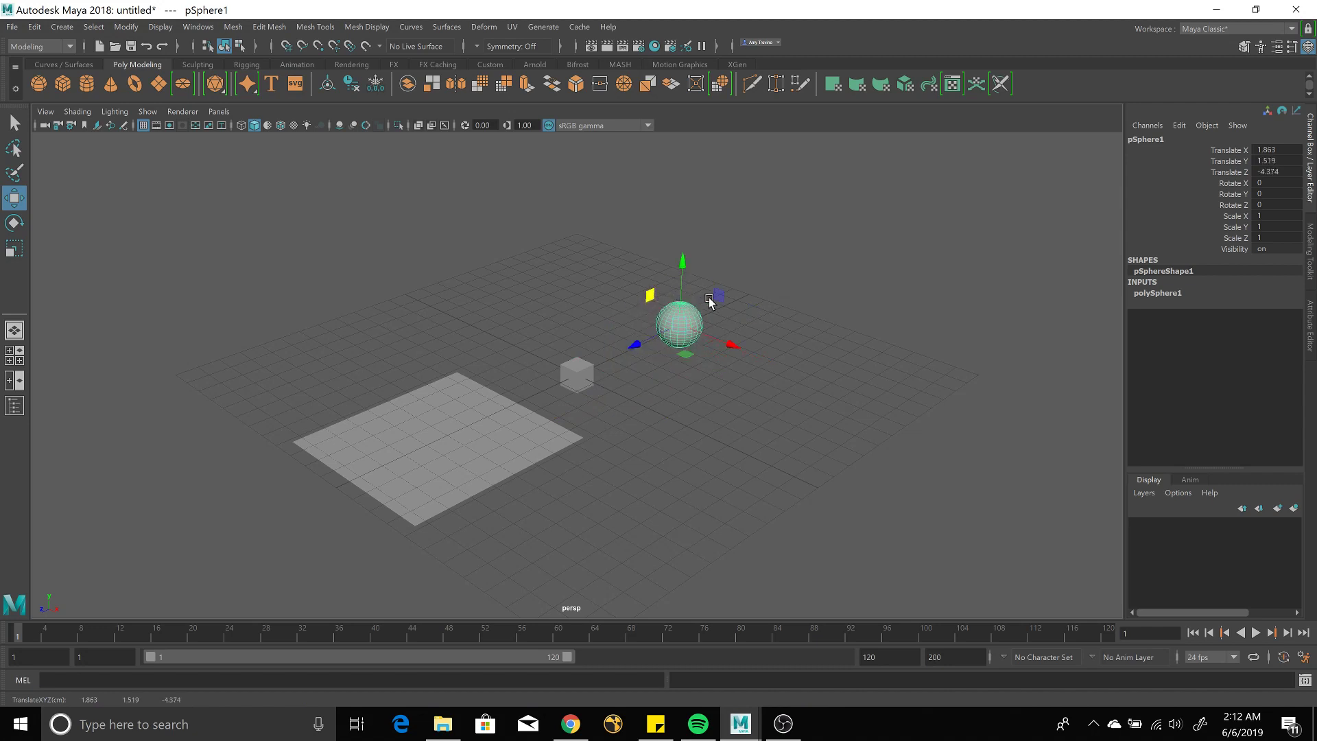
Scale the sphere down, squashing it along Z and narrowing it along X.
key(r)
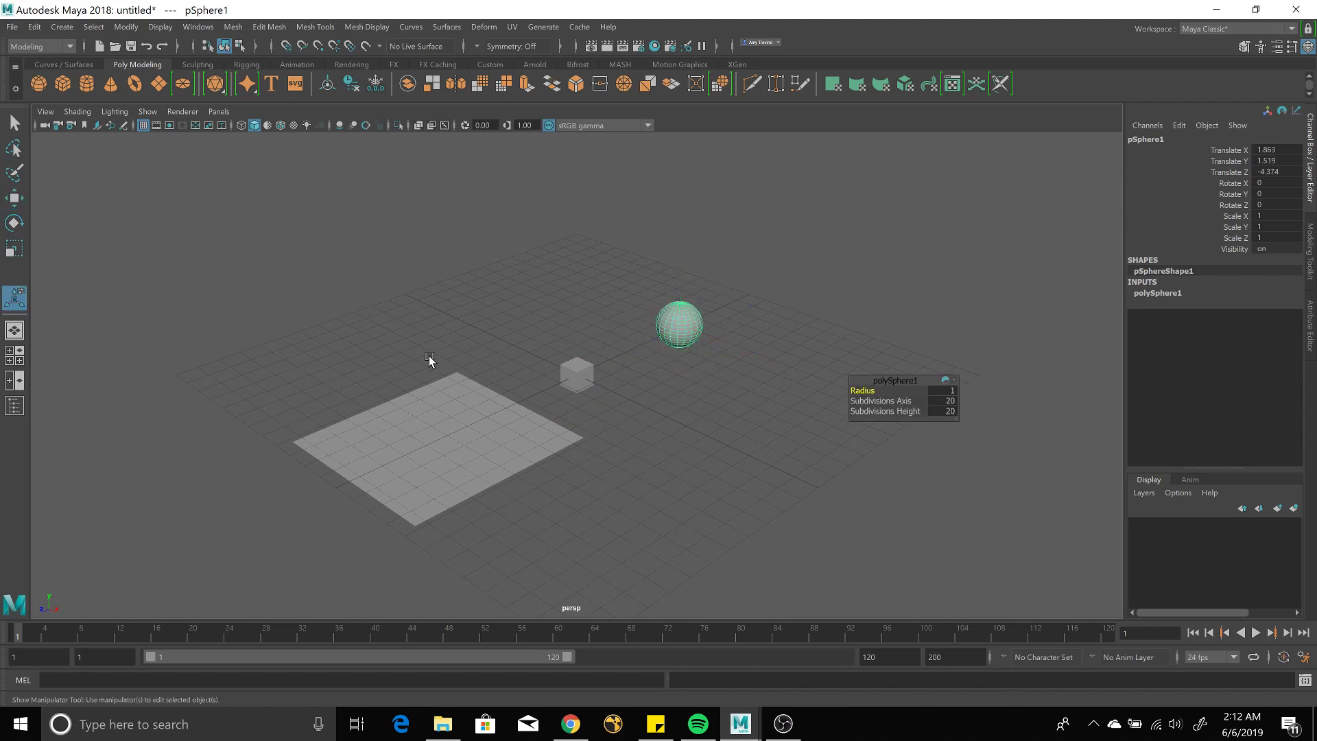
key(r)
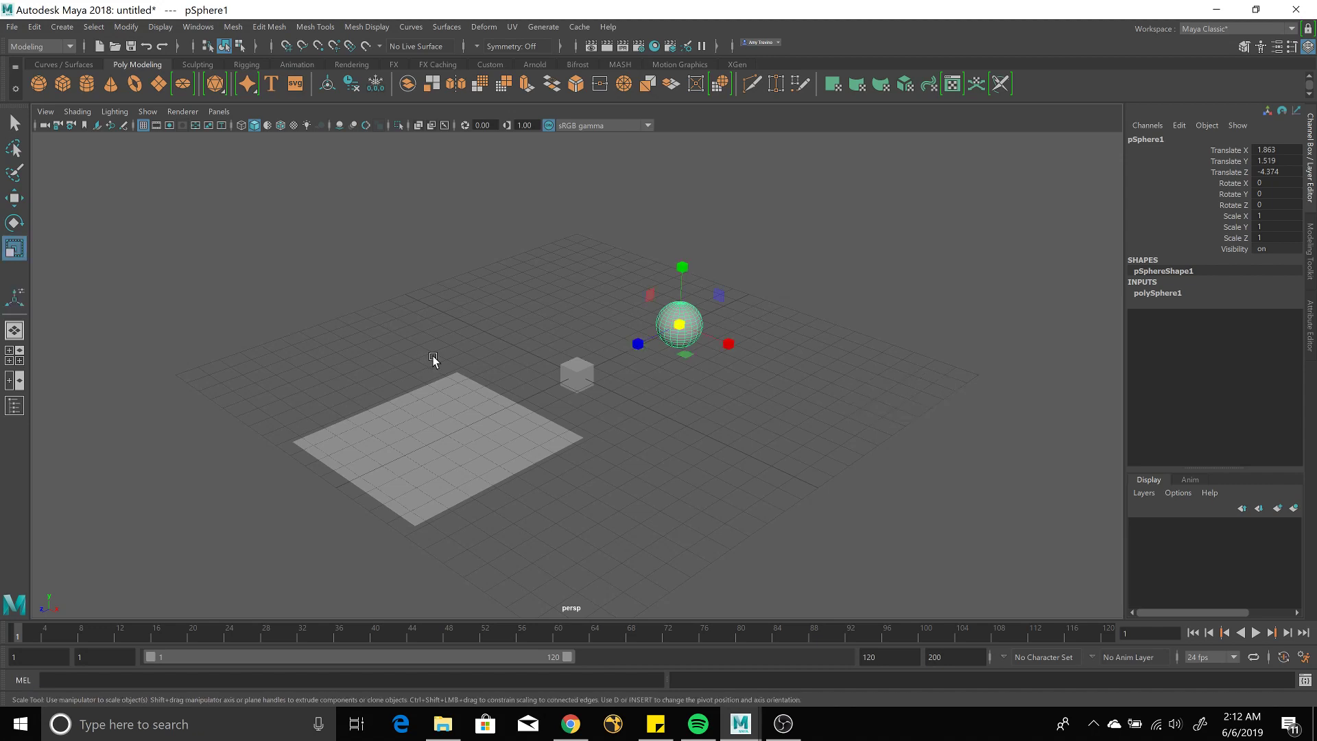
drag(713, 294, 682, 298)
drag(638, 343, 682, 251)
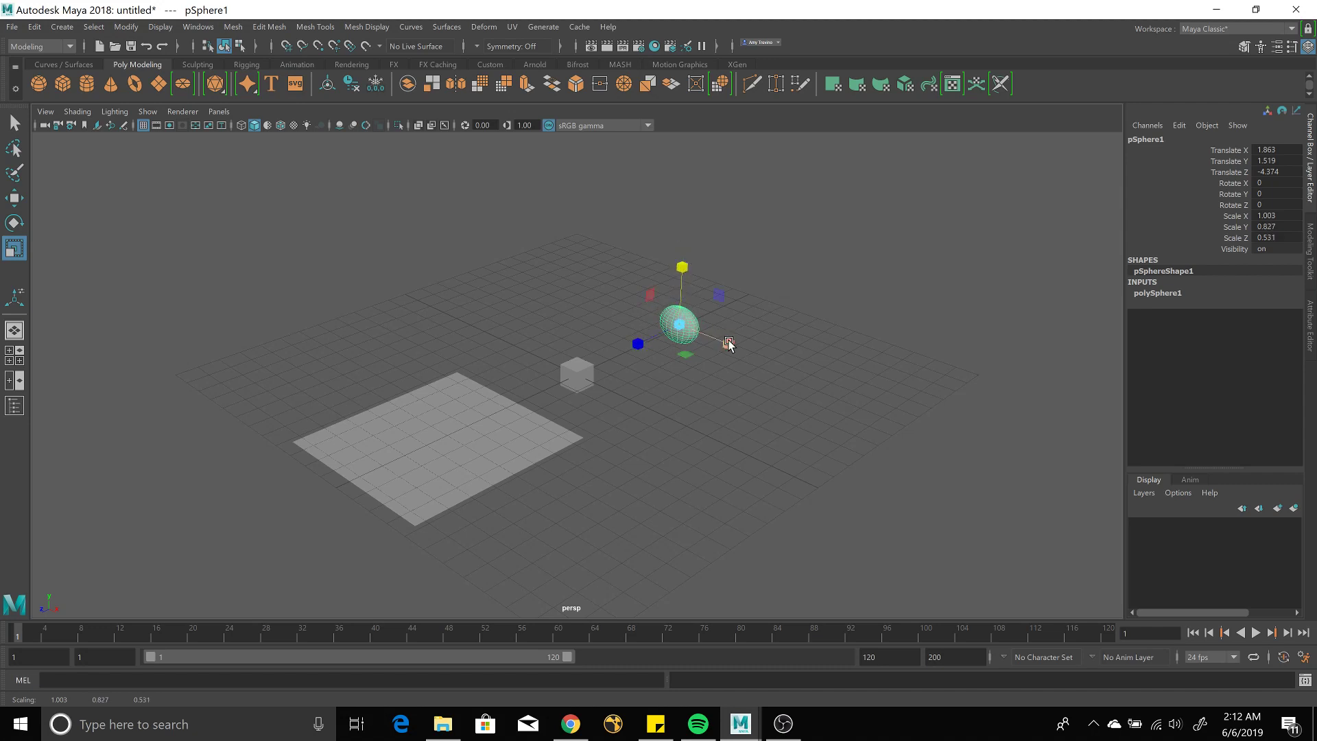
drag(726, 343, 708, 341)
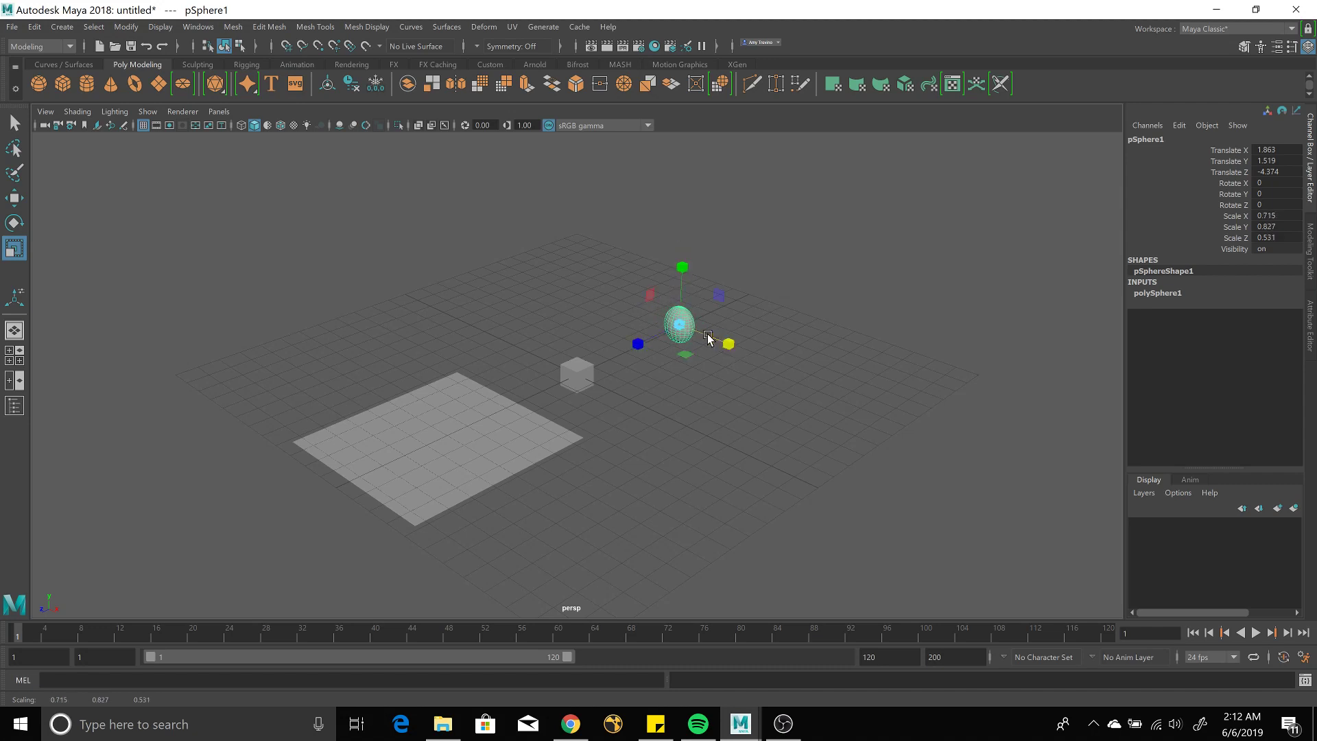
Raise the sphere to Y 1.648 and shrink it to 0.413 × 0.478 × 0.531.
key(w)
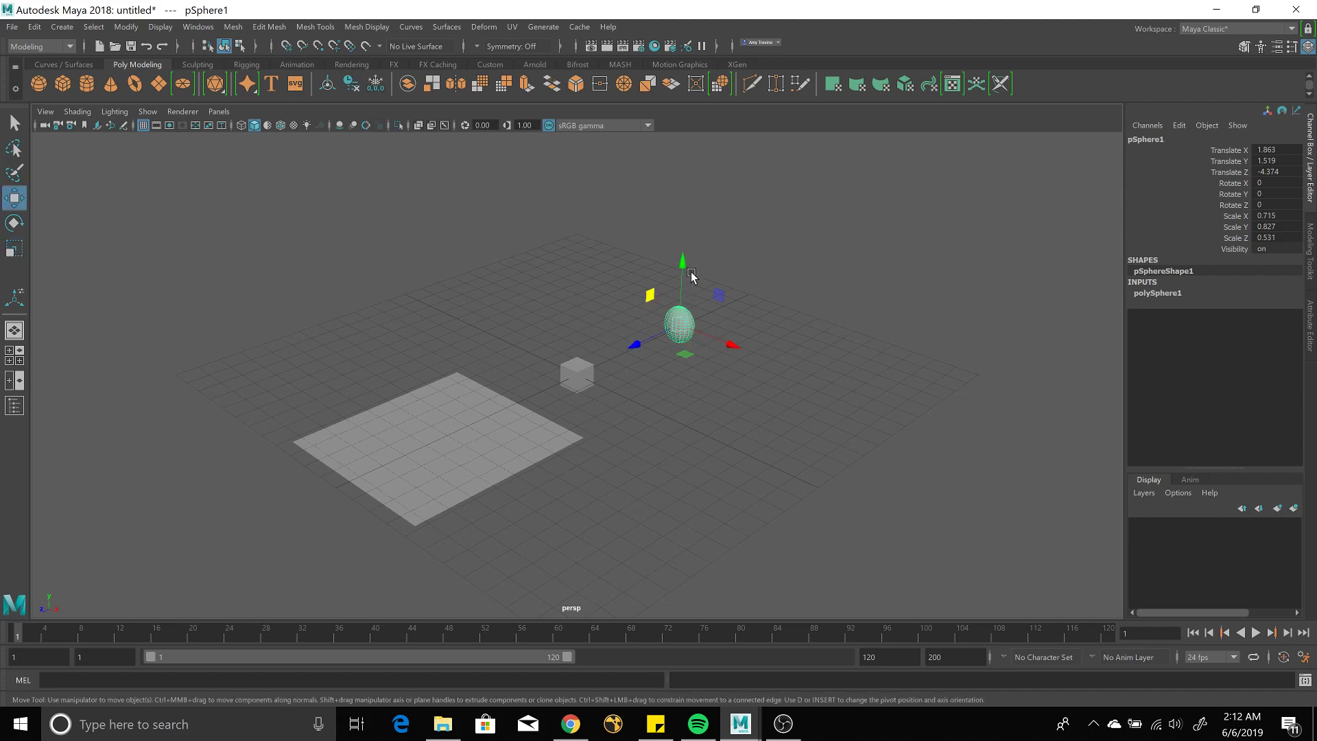
drag(684, 264, 688, 264)
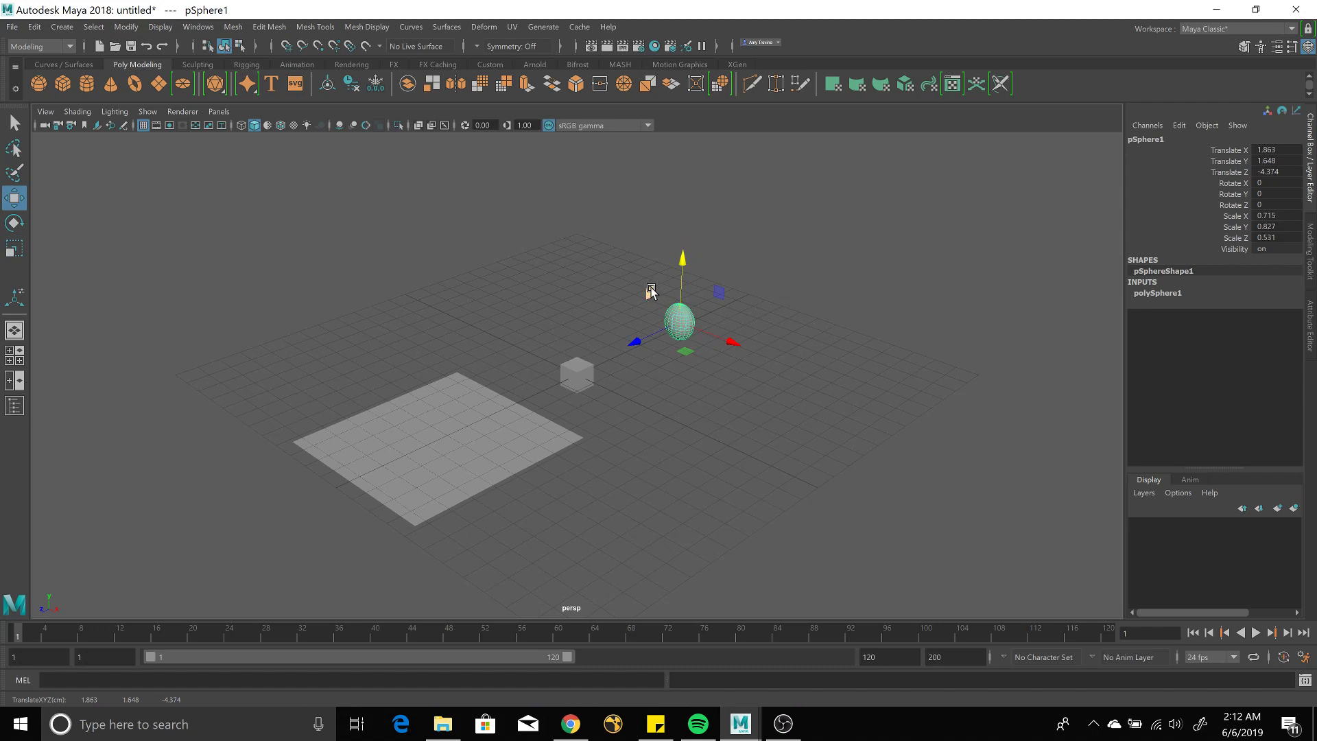
key(r)
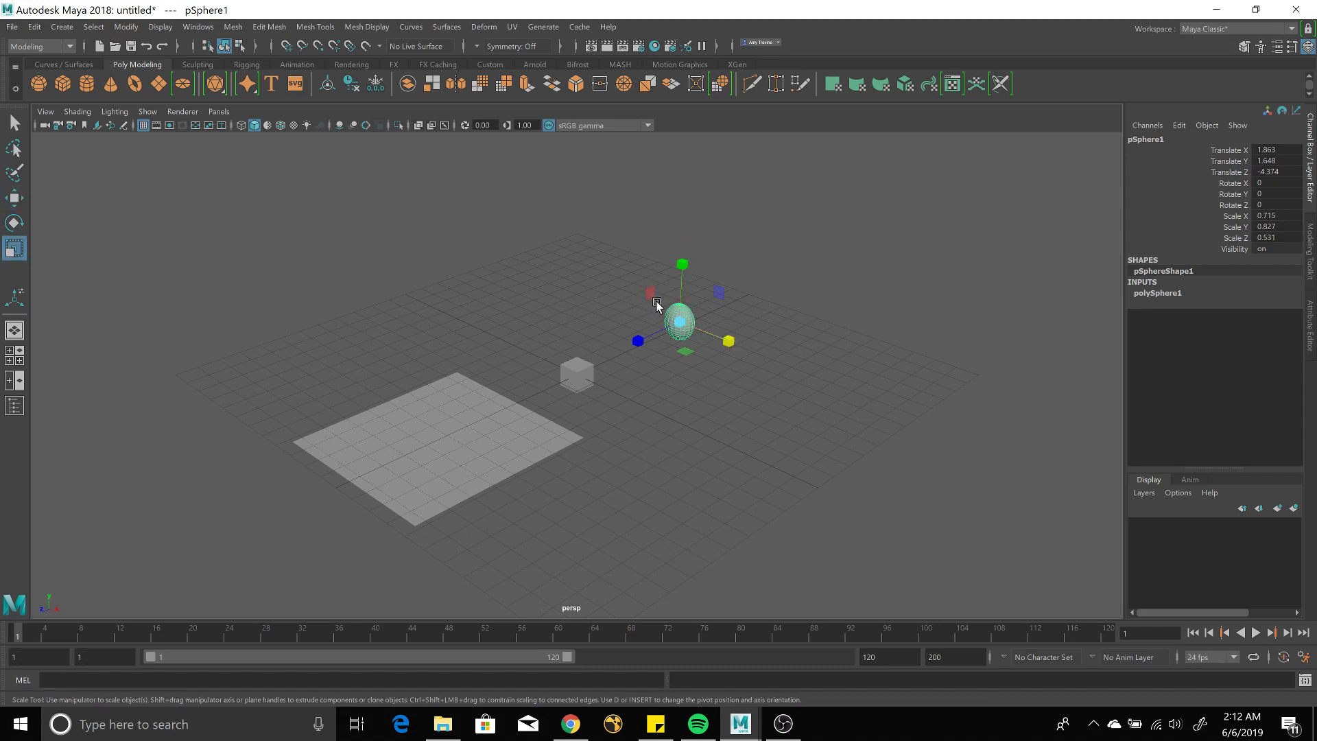
click(639, 291)
click(681, 322)
drag(718, 294, 710, 304)
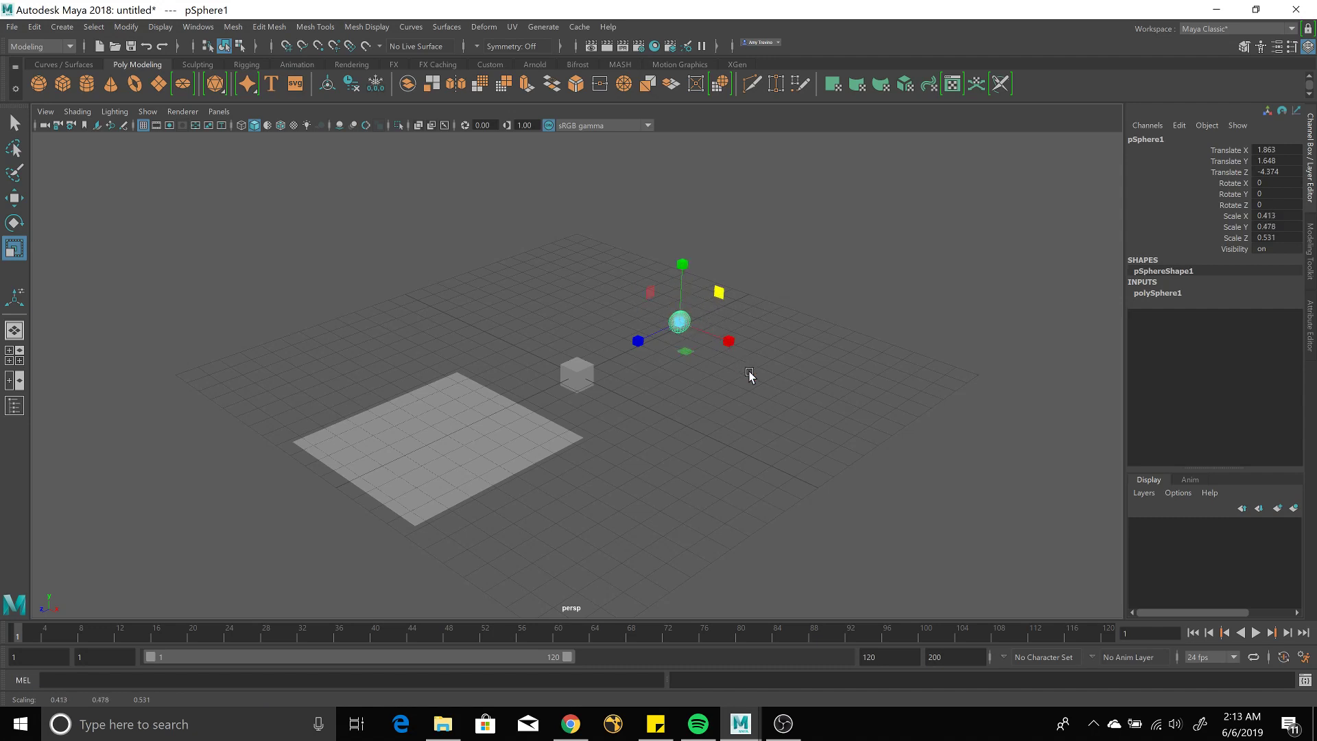
Scale the cube to 1.667 × 1.673 × 1.584, then orbit until the grid is nearly edge-on.
click(575, 365)
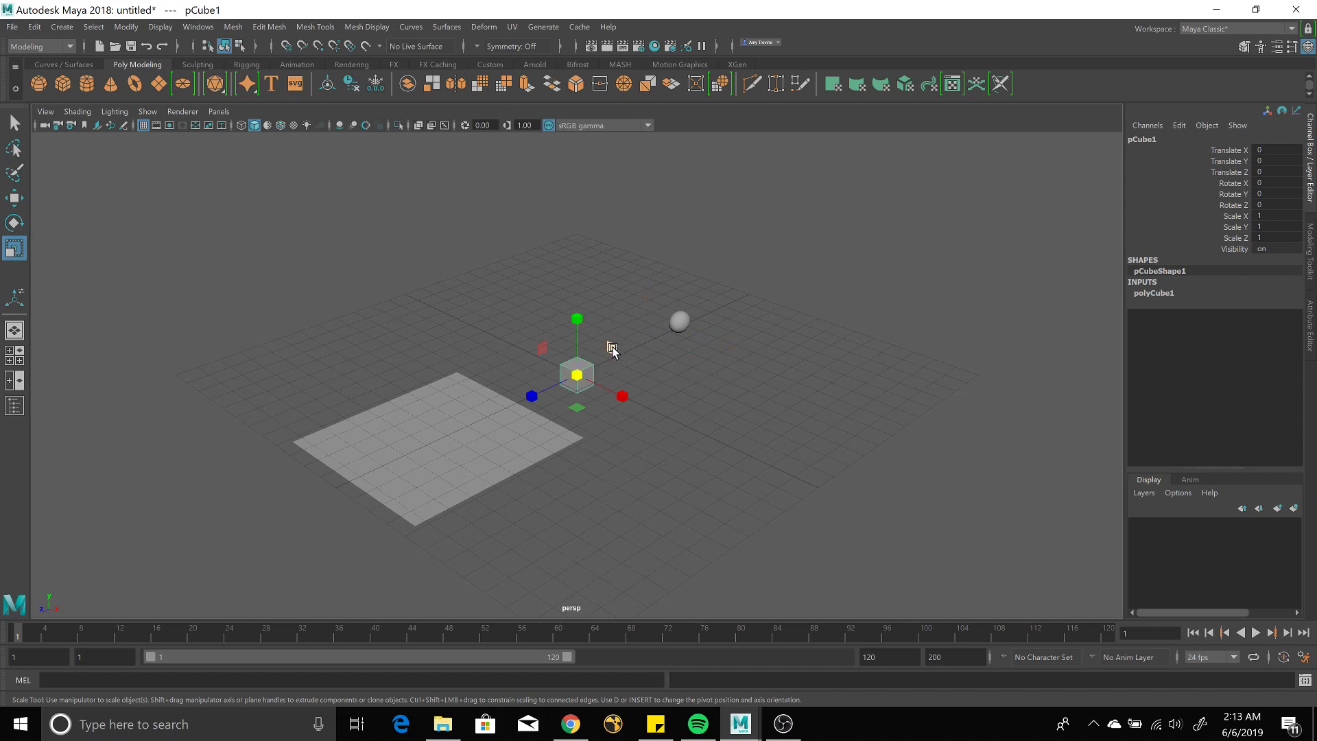
mouse_move(613, 351)
mouse_down()
mouse_move(635, 329)
mouse_move(626, 338)
mouse_up()
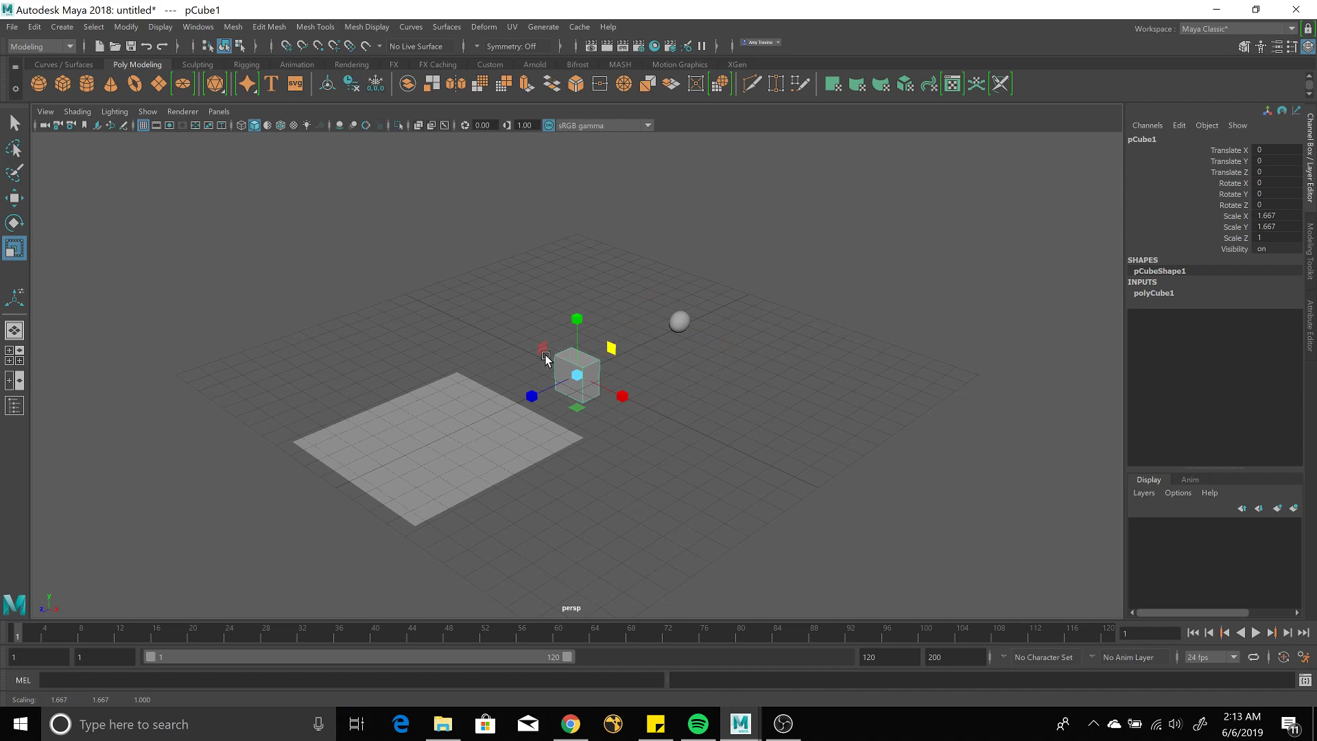
drag(545, 356, 503, 425)
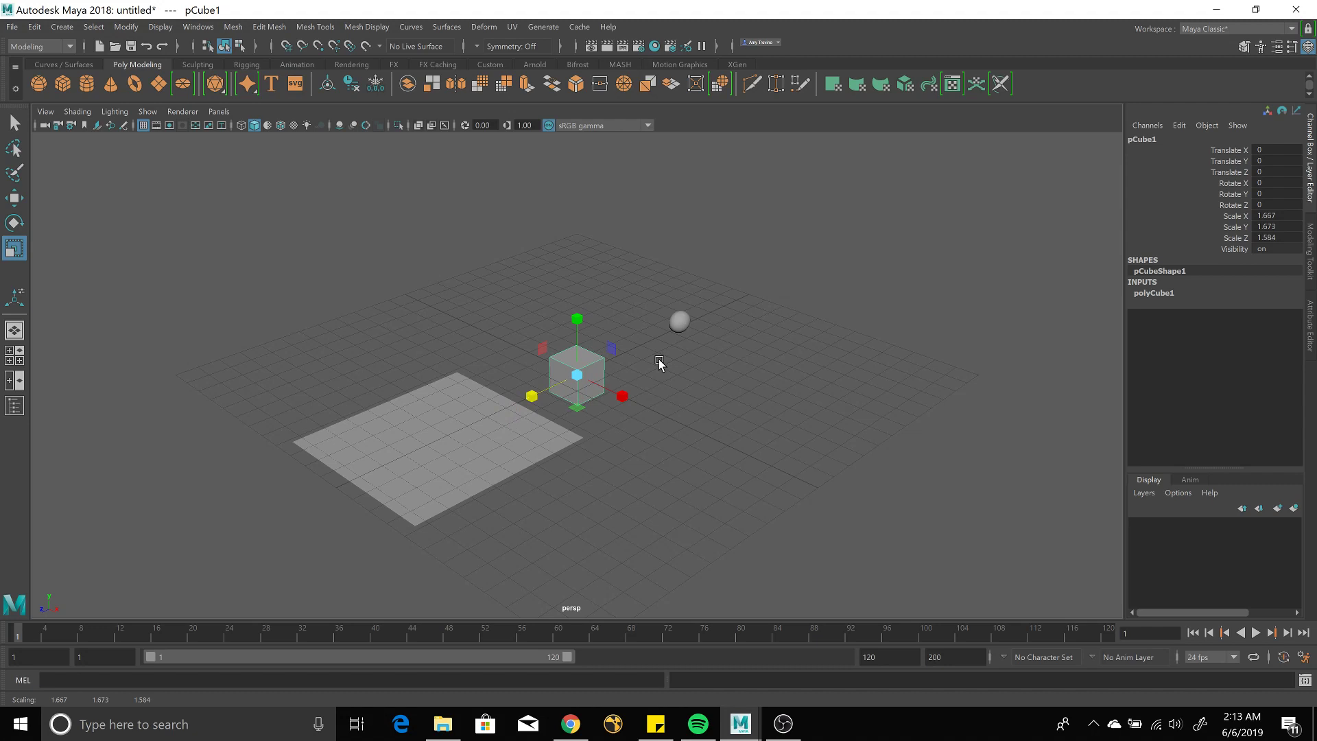
alt+drag(659, 363, 489, 367)
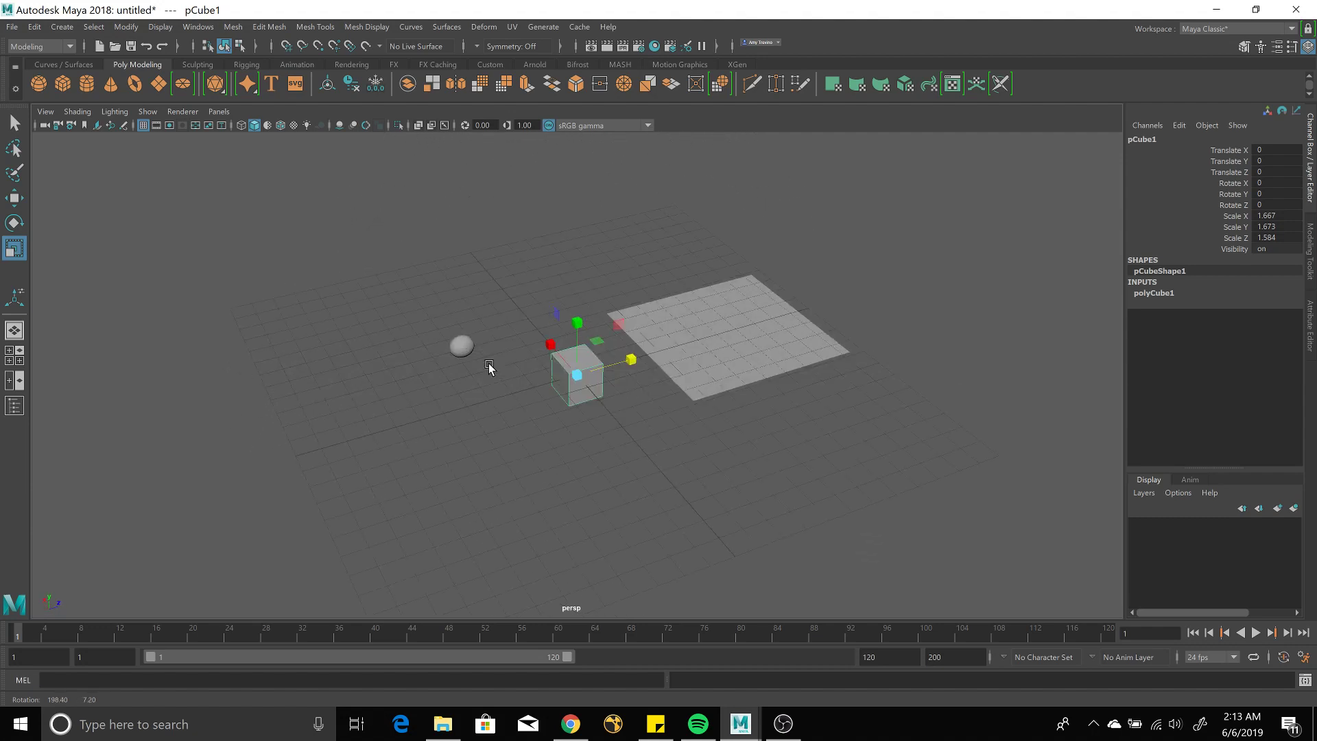
alt+drag(579, 374, 581, 363)
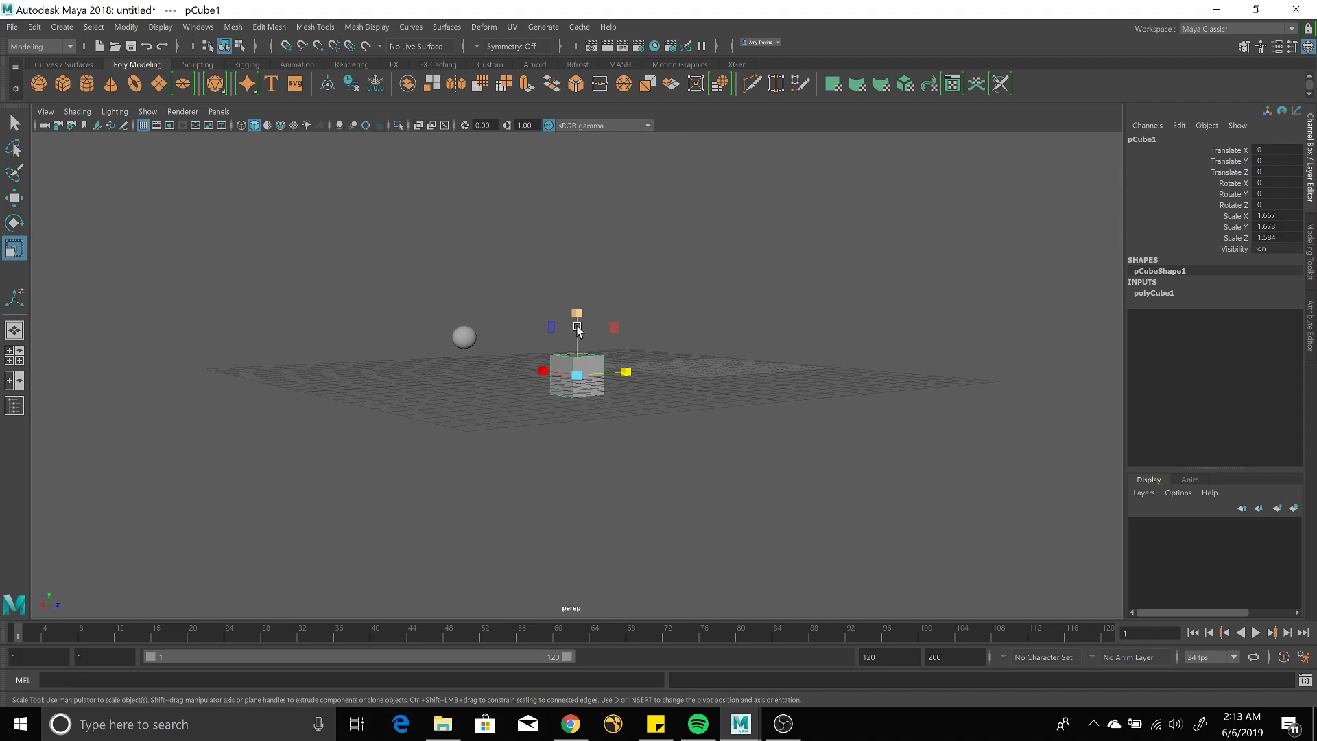
Raise the cube to Translate Y 0.862.
key(r)
key(w)
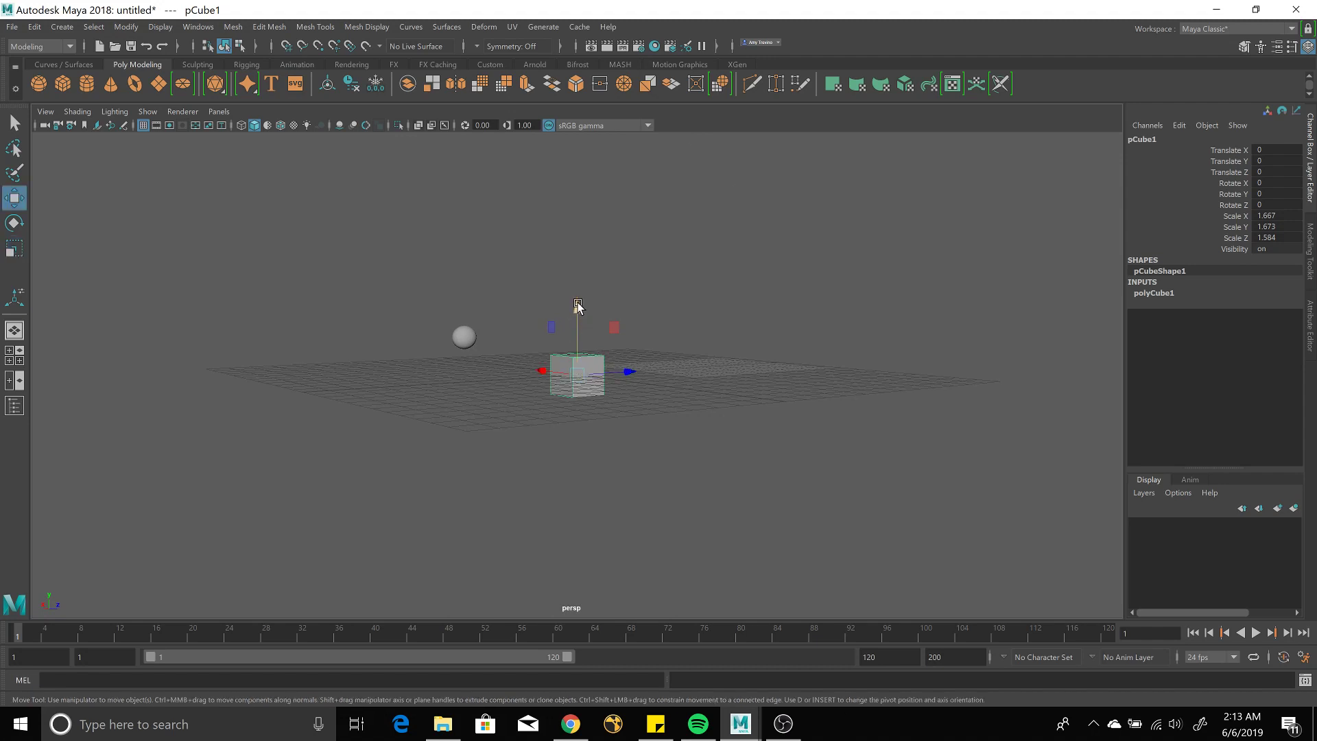
click(577, 300)
click(578, 369)
drag(578, 307, 579, 289)
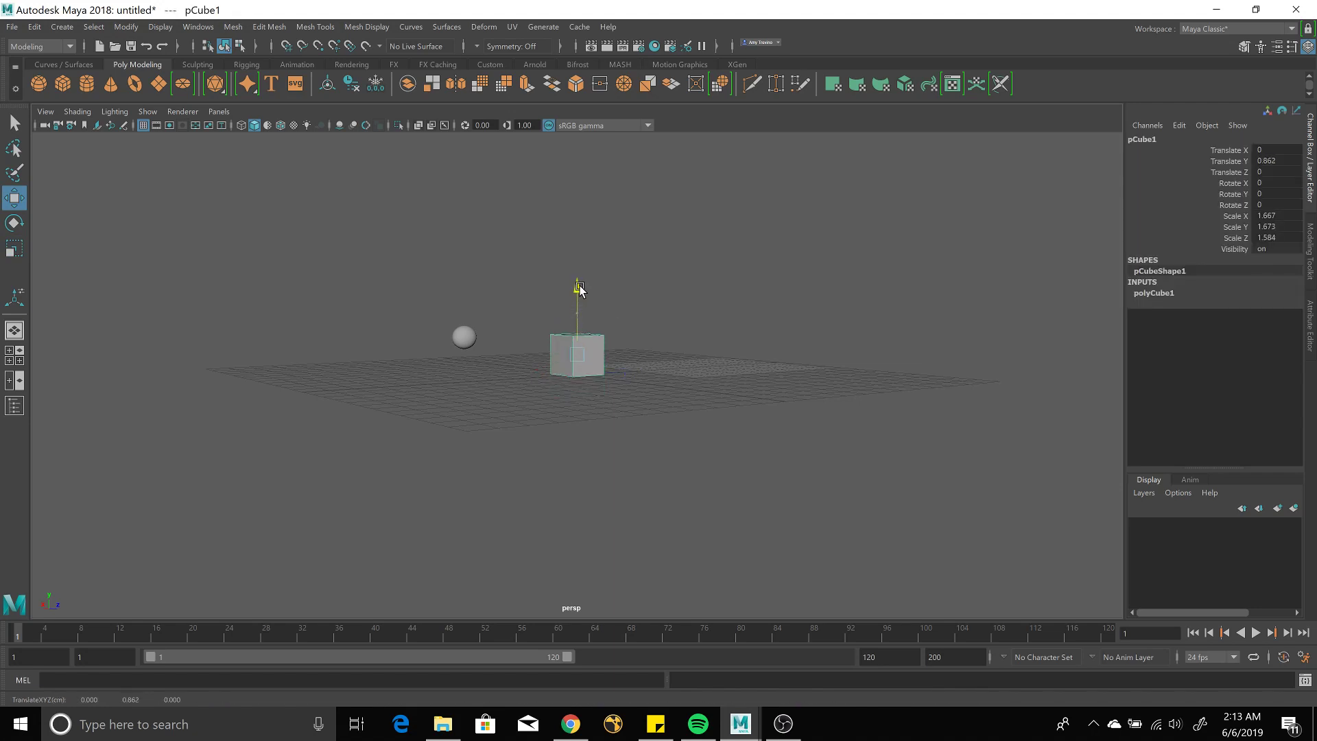
Lower the small sphere to Y 0.352, then zoom out and orbit the view.
click(464, 337)
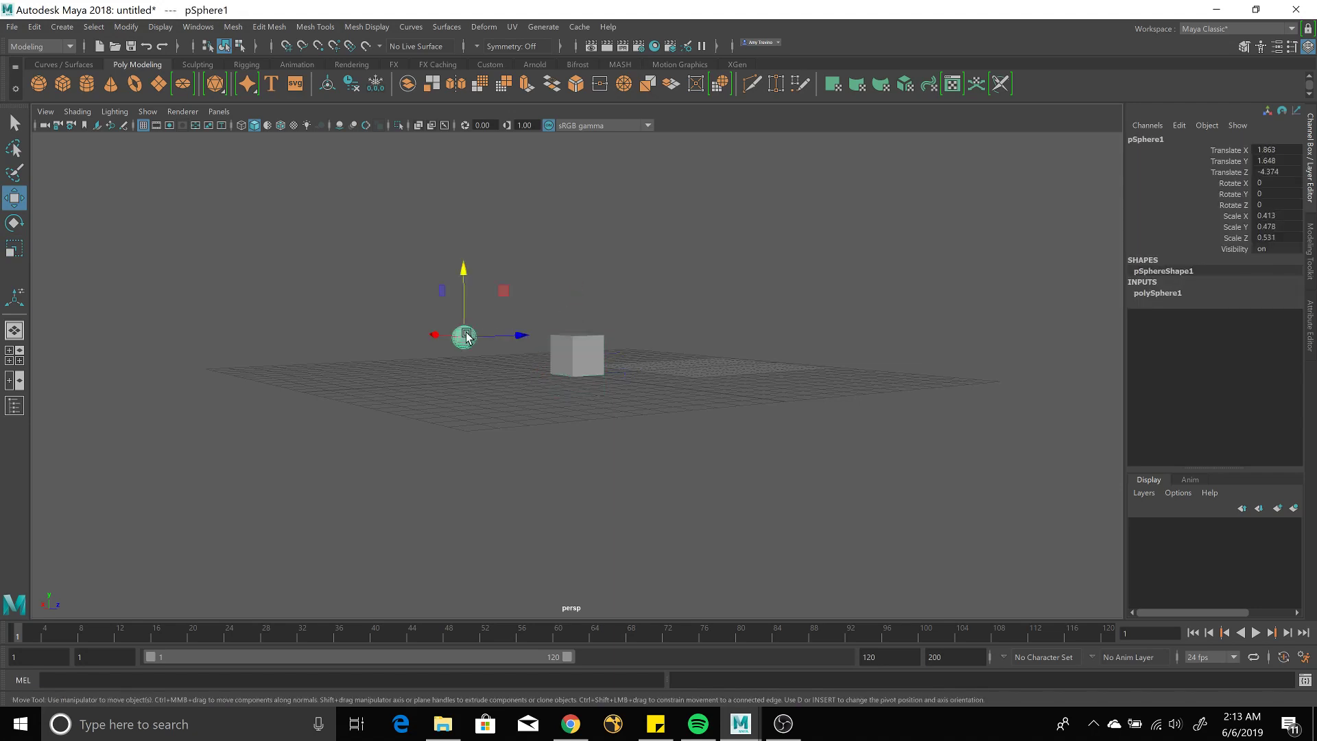
click(590, 351)
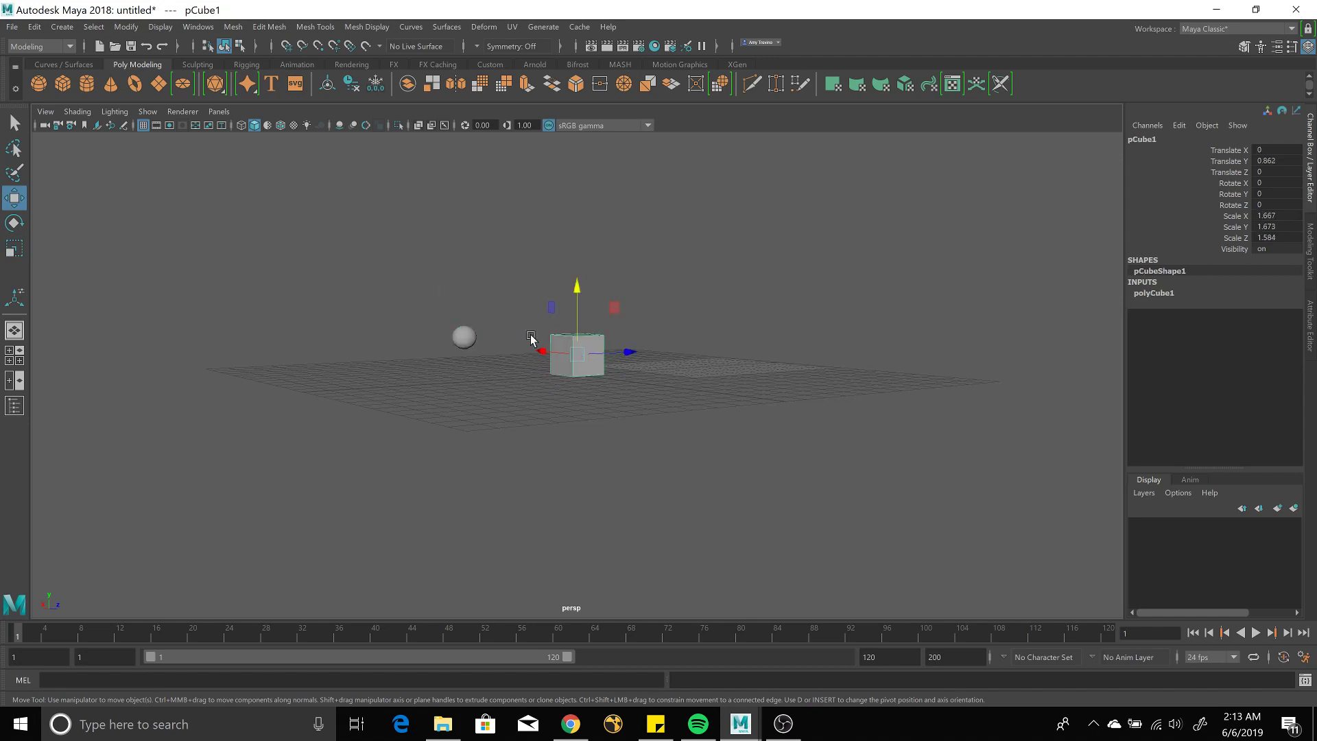
click(465, 335)
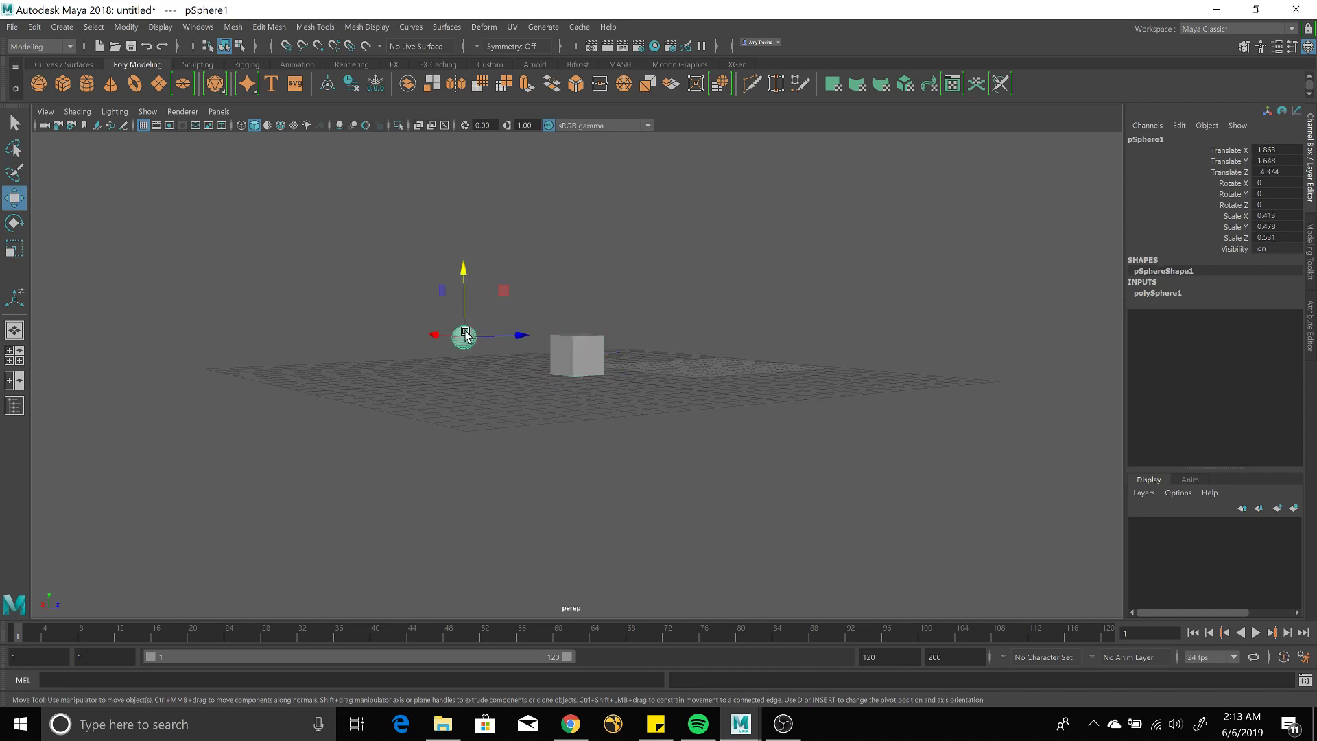
drag(465, 335, 465, 370)
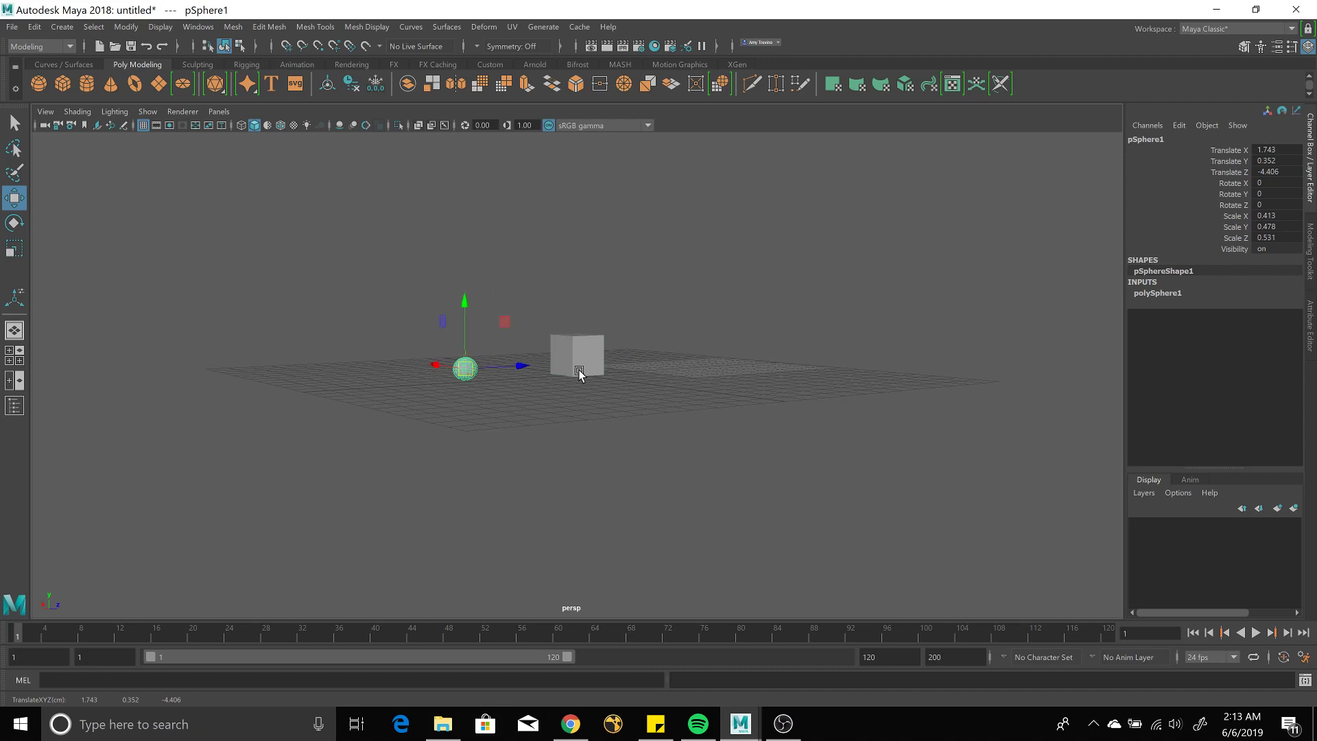
alt+right_drag(539, 372, 655, 6)
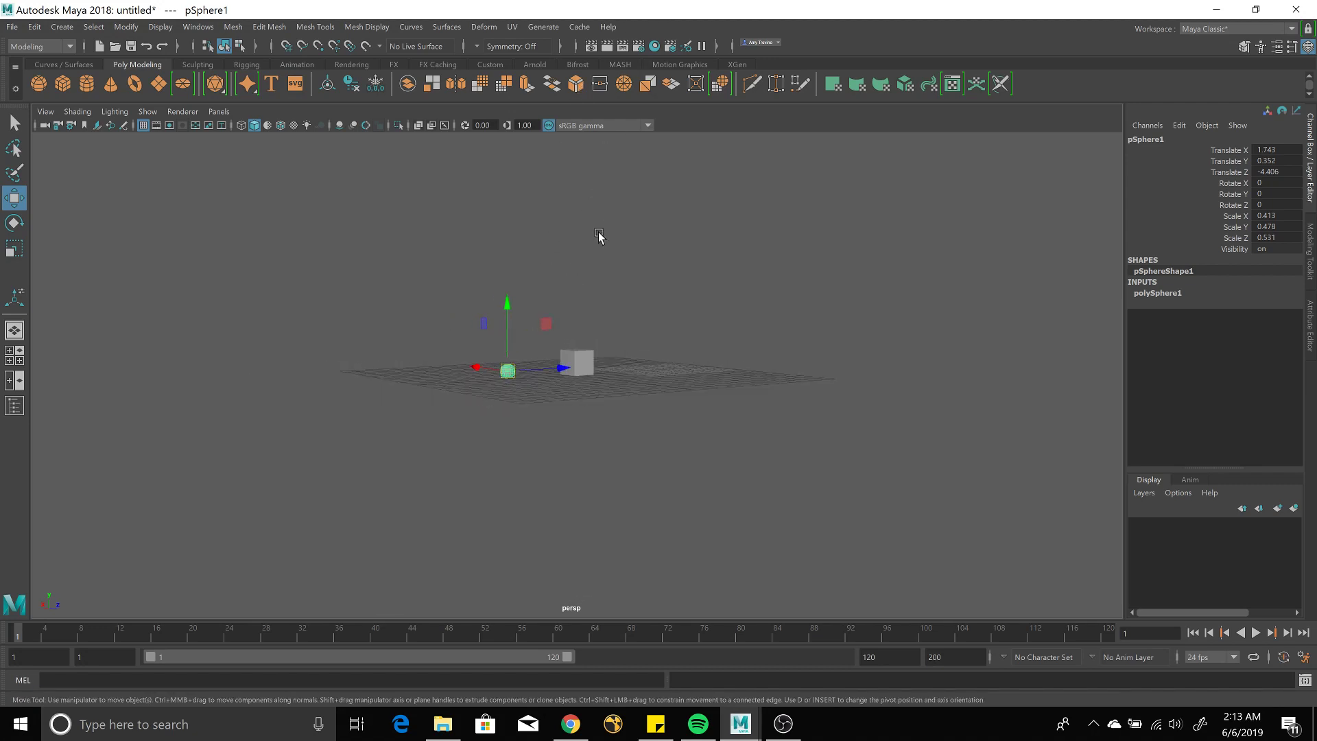
alt+right_drag(585, 323, 542, 398)
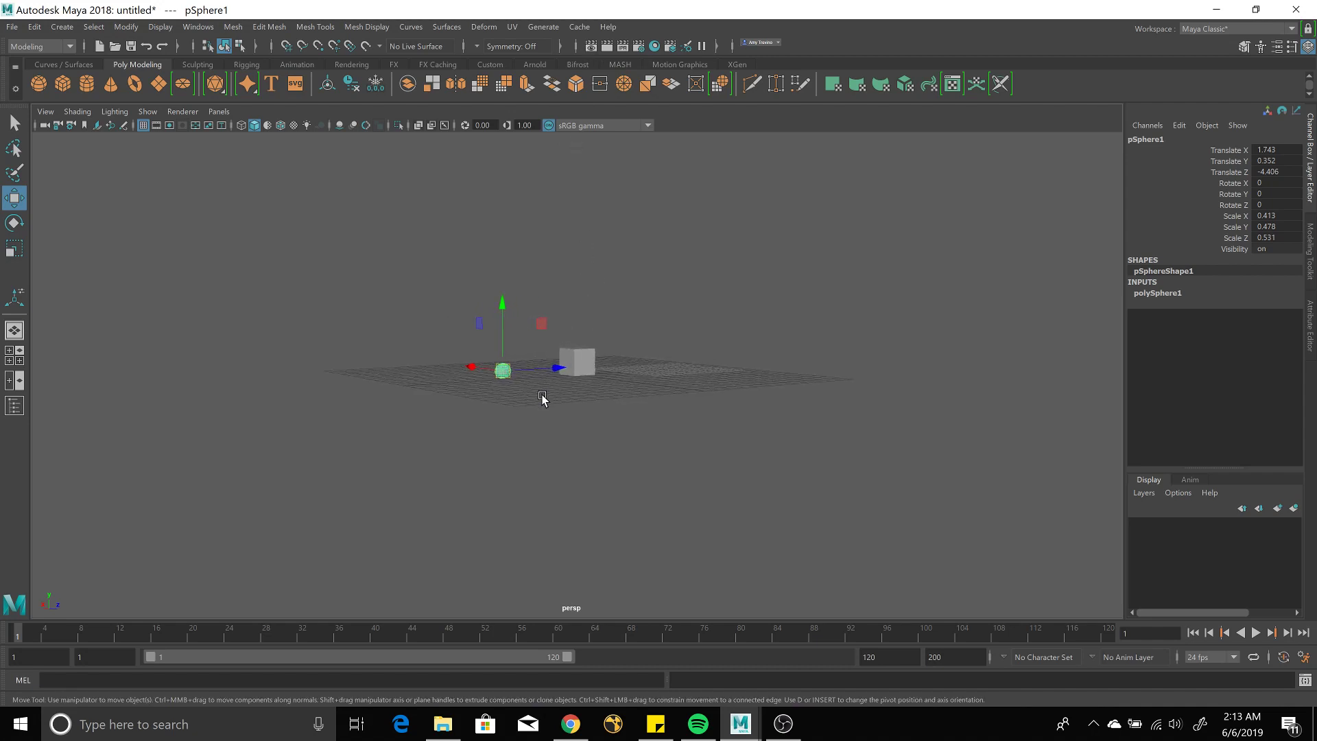
alt+drag(542, 398, 652, 409)
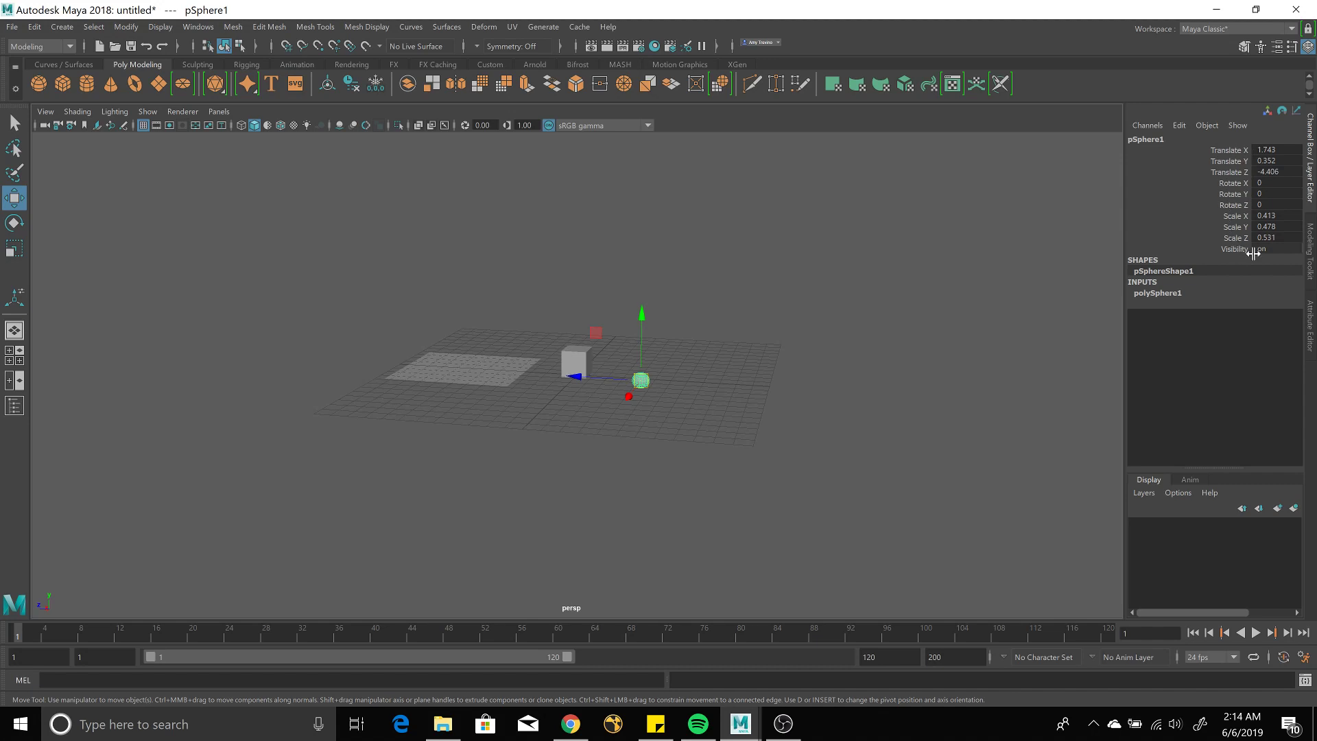
Select the cube, pCube1, in the viewport.
click(576, 364)
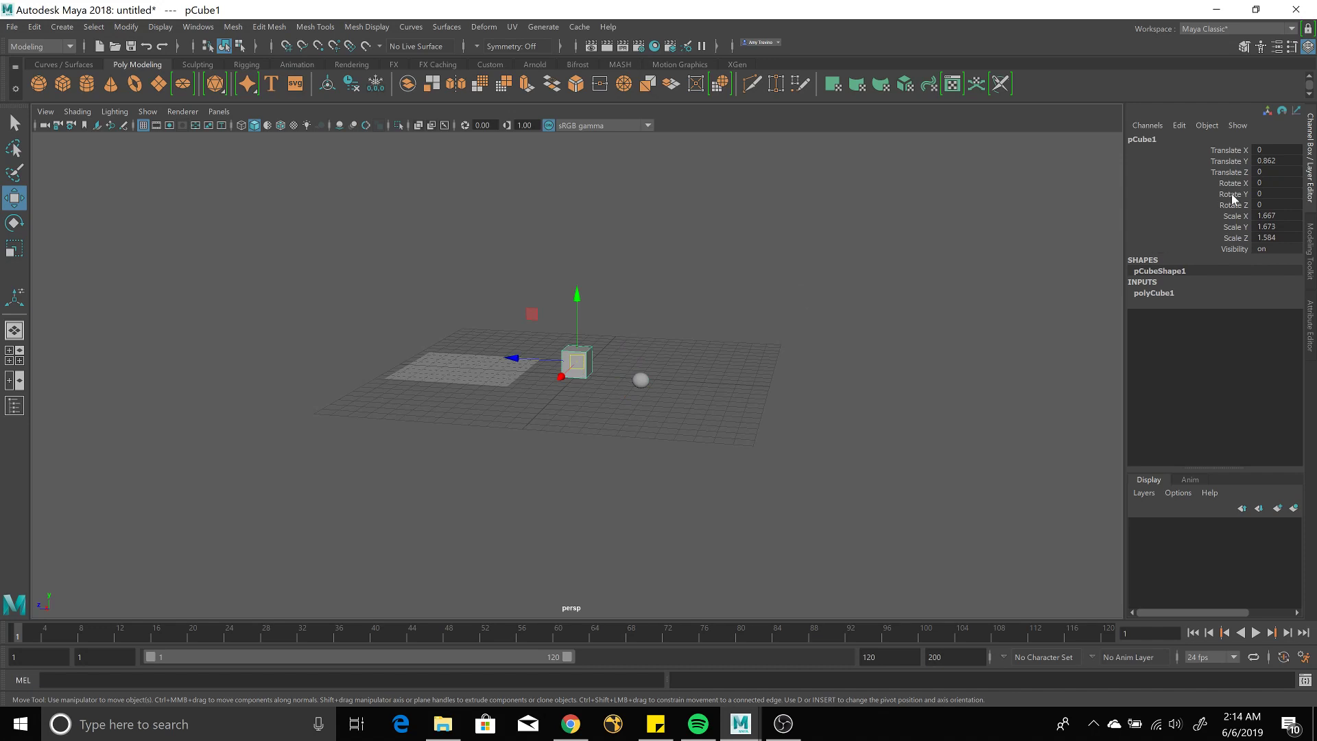
Select the ground plane and show its pPlaneShape1 attributes in the Attribute Editor.
click(480, 371)
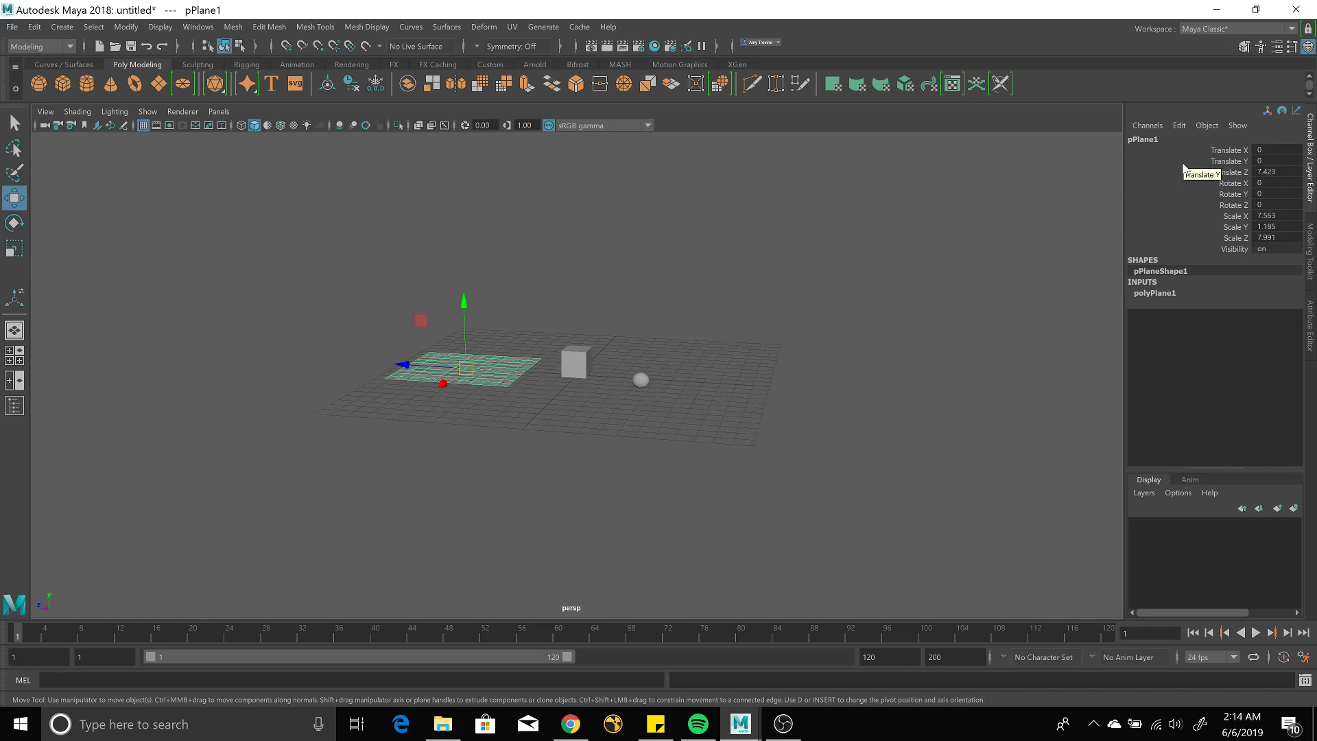
click(1312, 332)
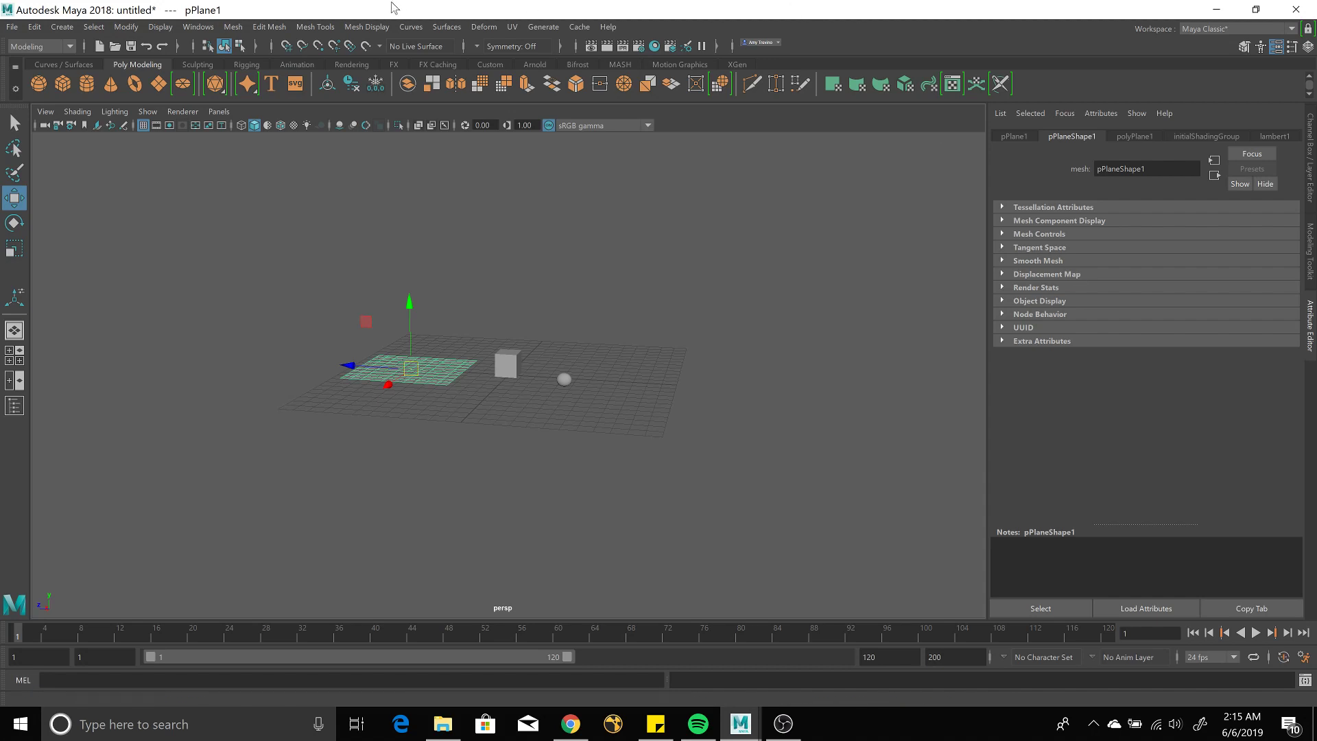
Open the Outliner from the Windows menu.
click(197, 27)
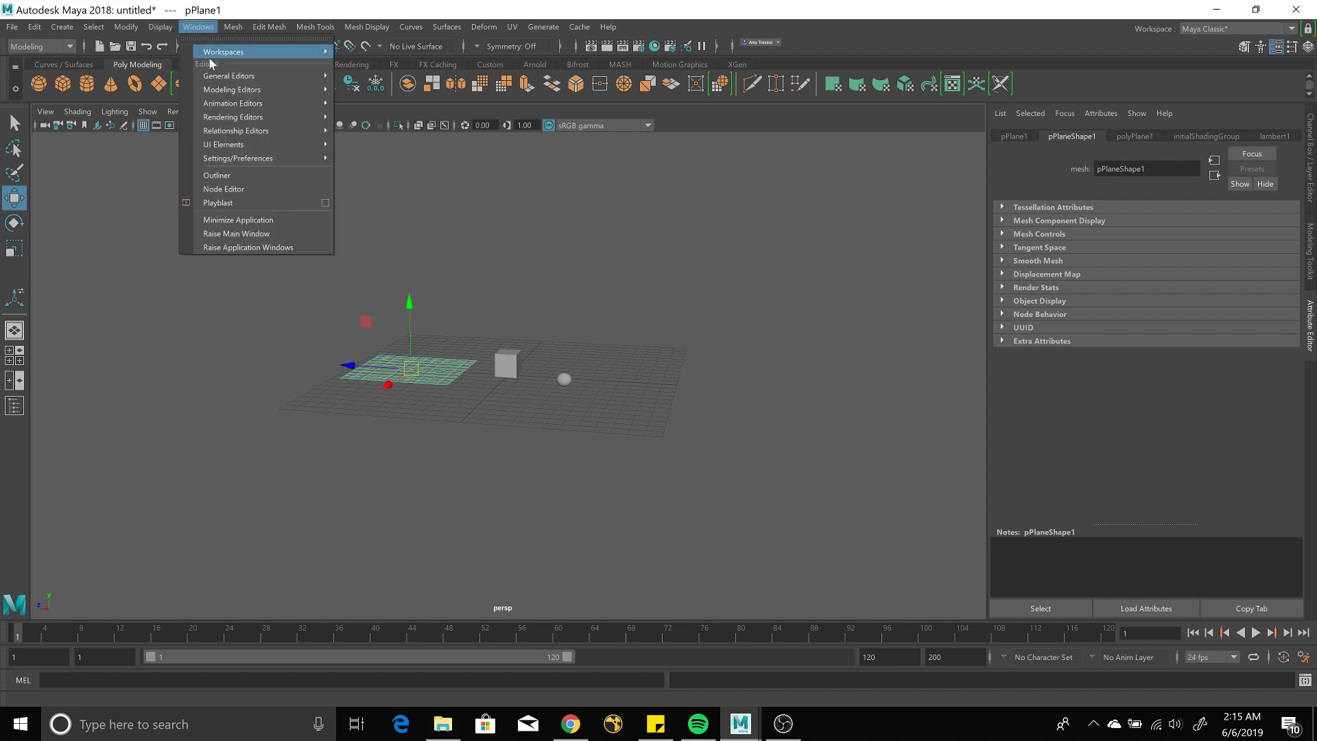
click(239, 174)
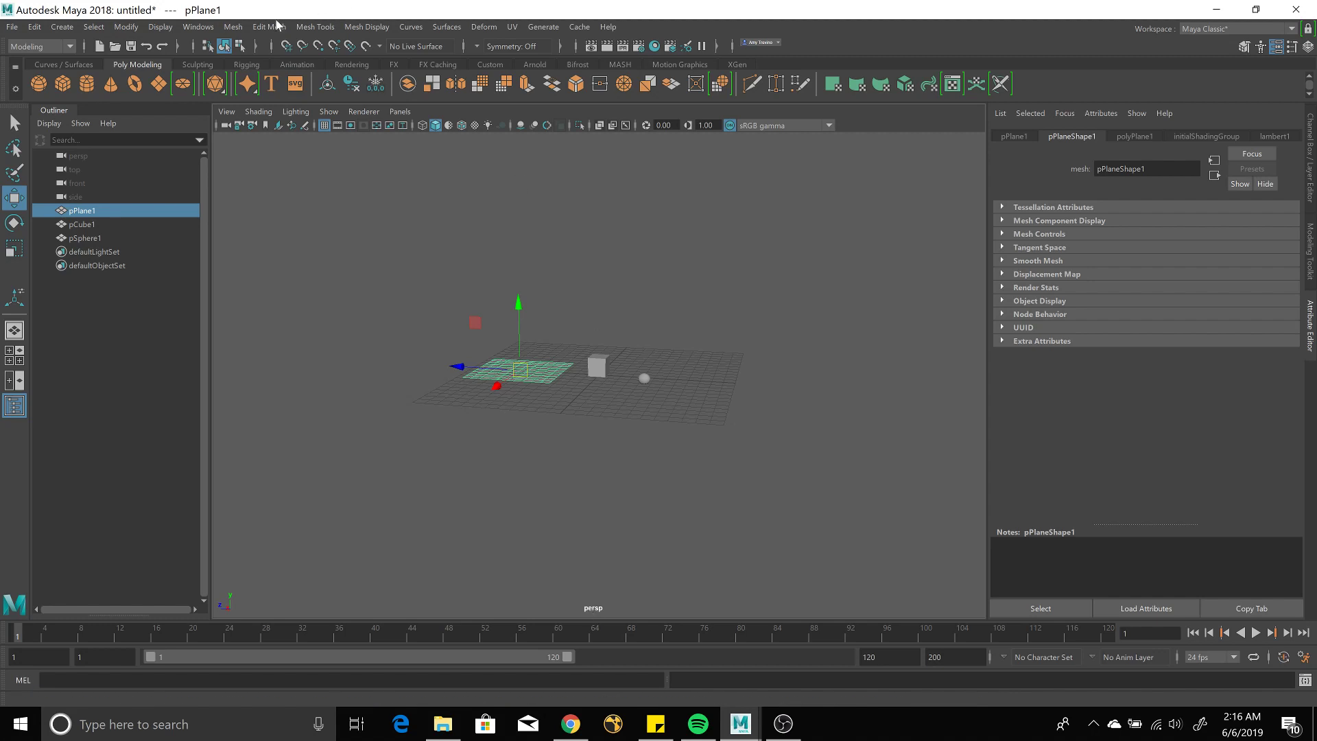
Browse the Windows, Modify, Display and Create menus, then clear the selection.
click(199, 28)
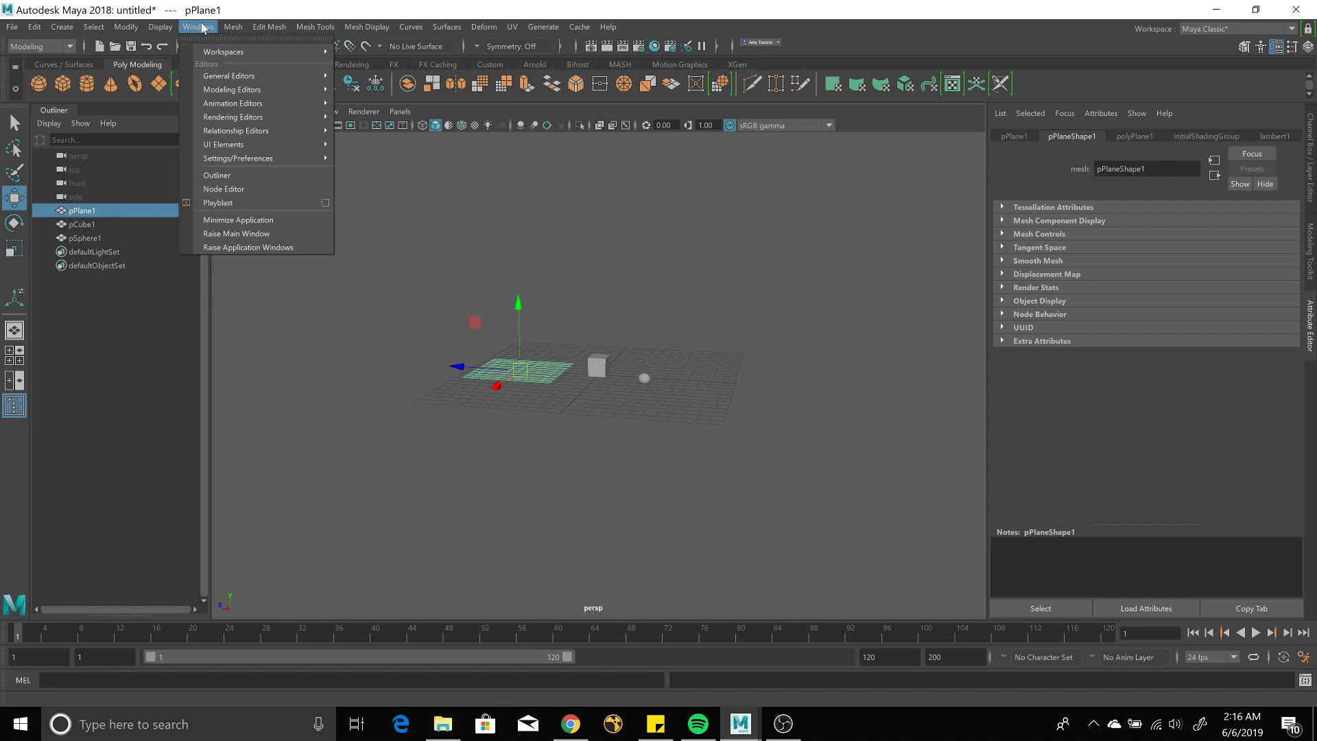
mouse_move(240, 118)
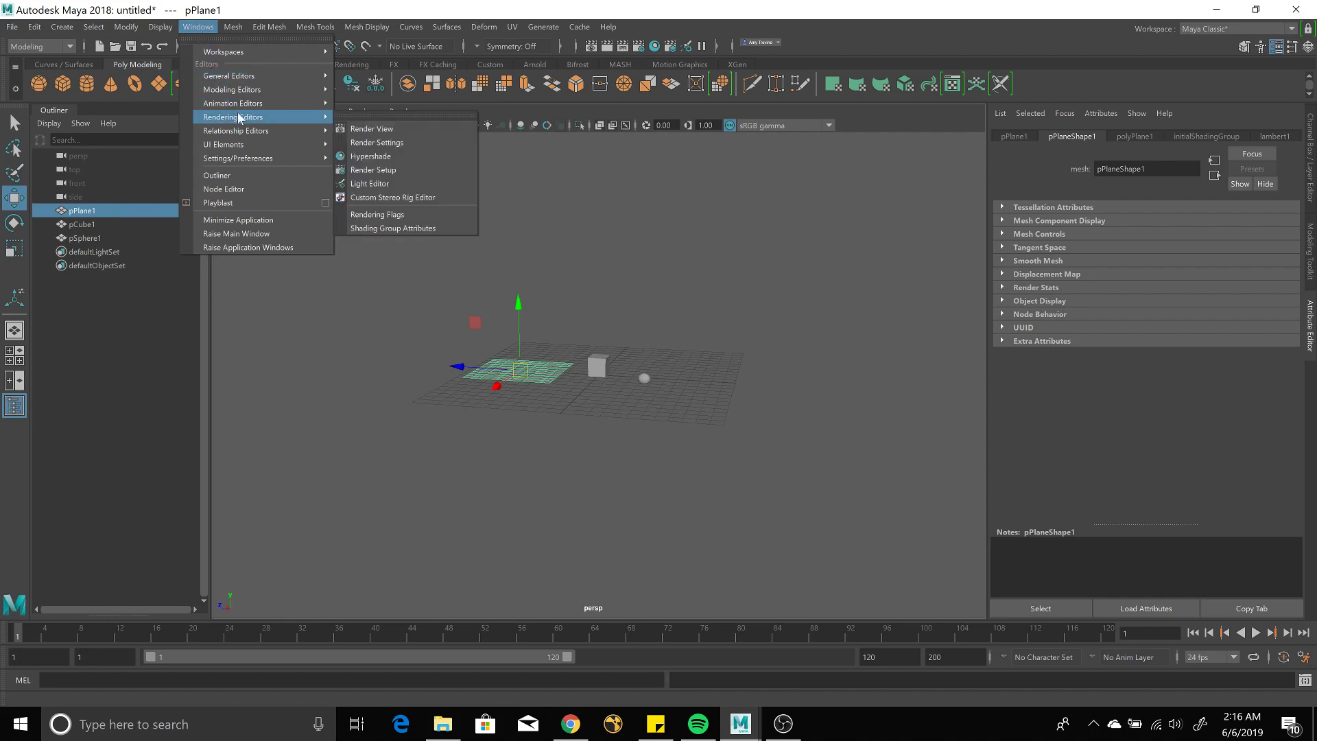
mouse_move(254, 52)
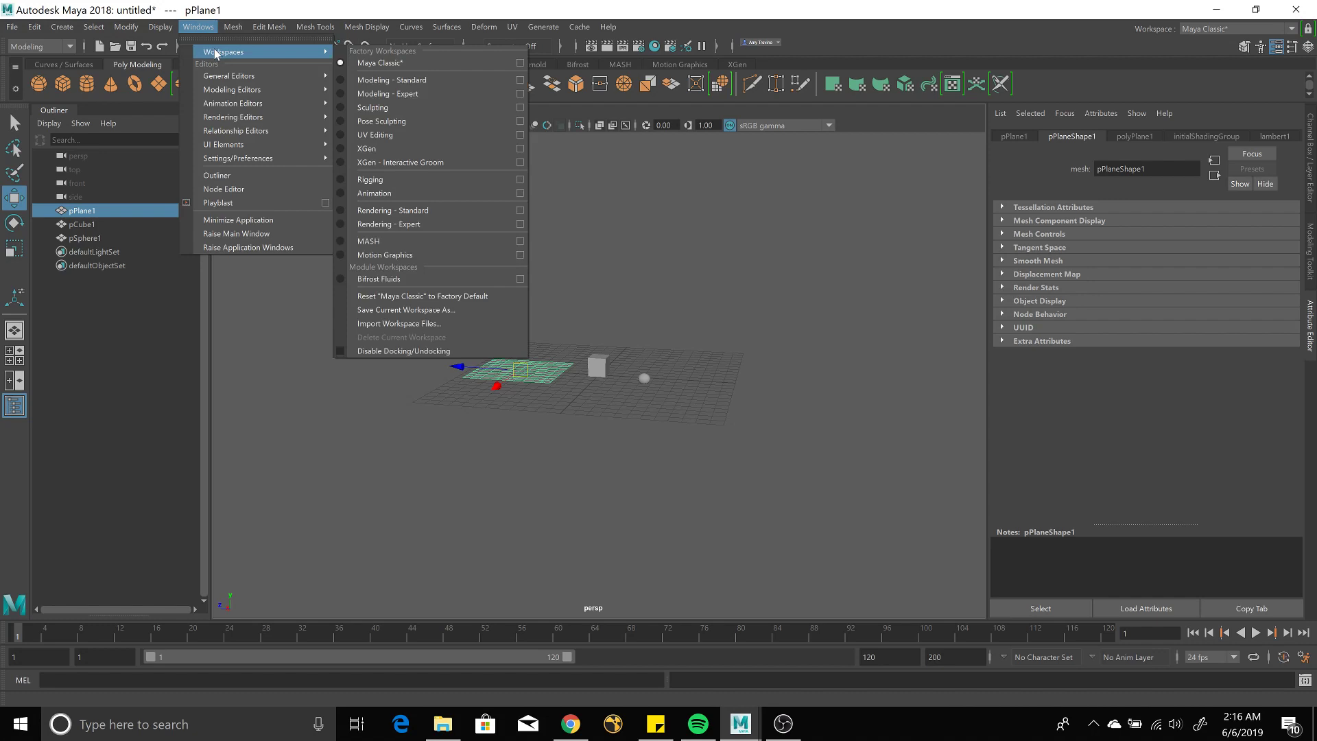
mouse_move(245, 162)
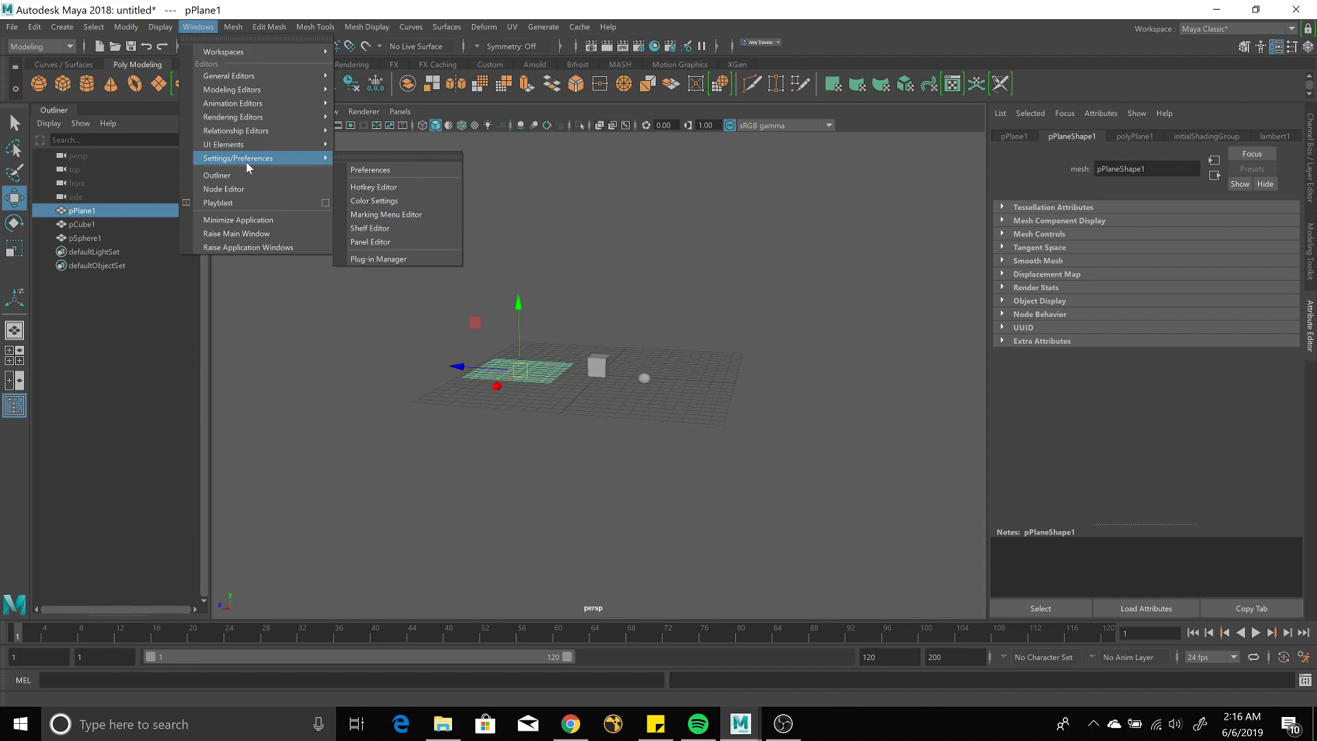
click(137, 27)
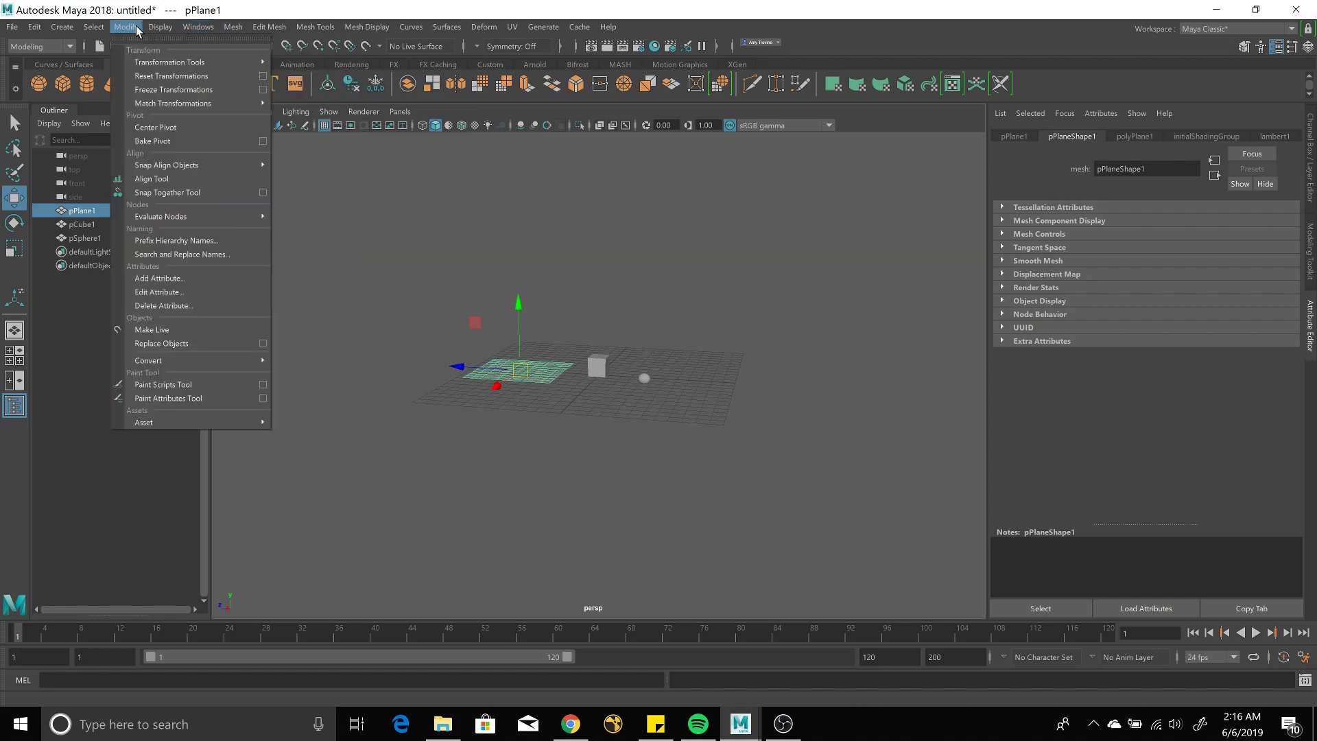
click(160, 27)
click(55, 28)
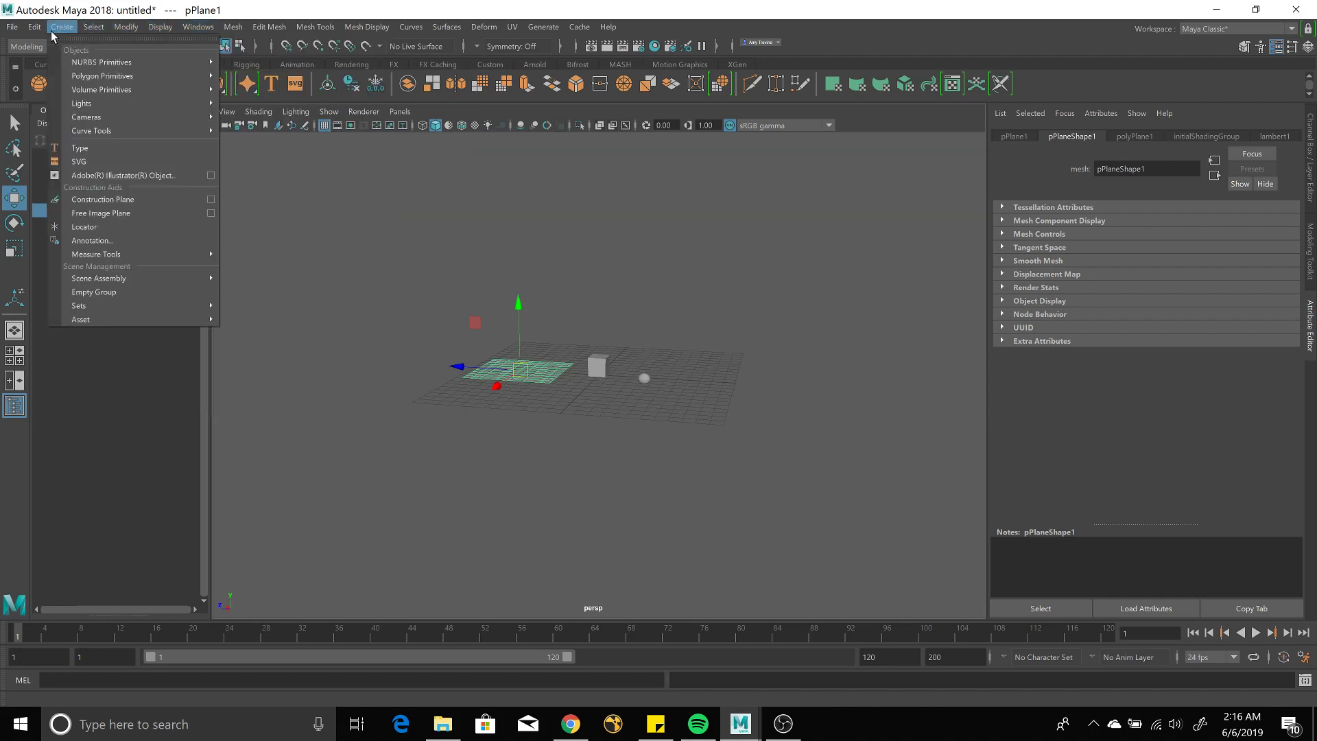
mouse_move(35, 31)
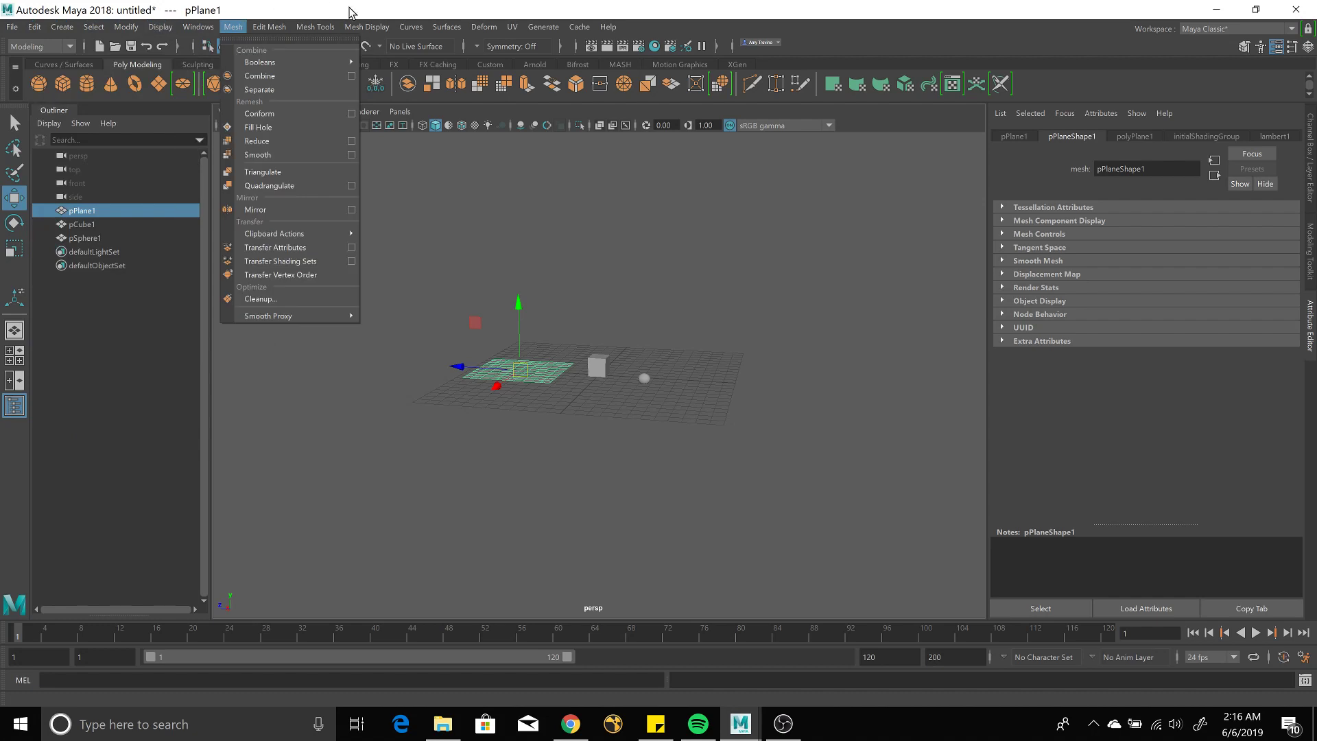
mouse_move(544, 29)
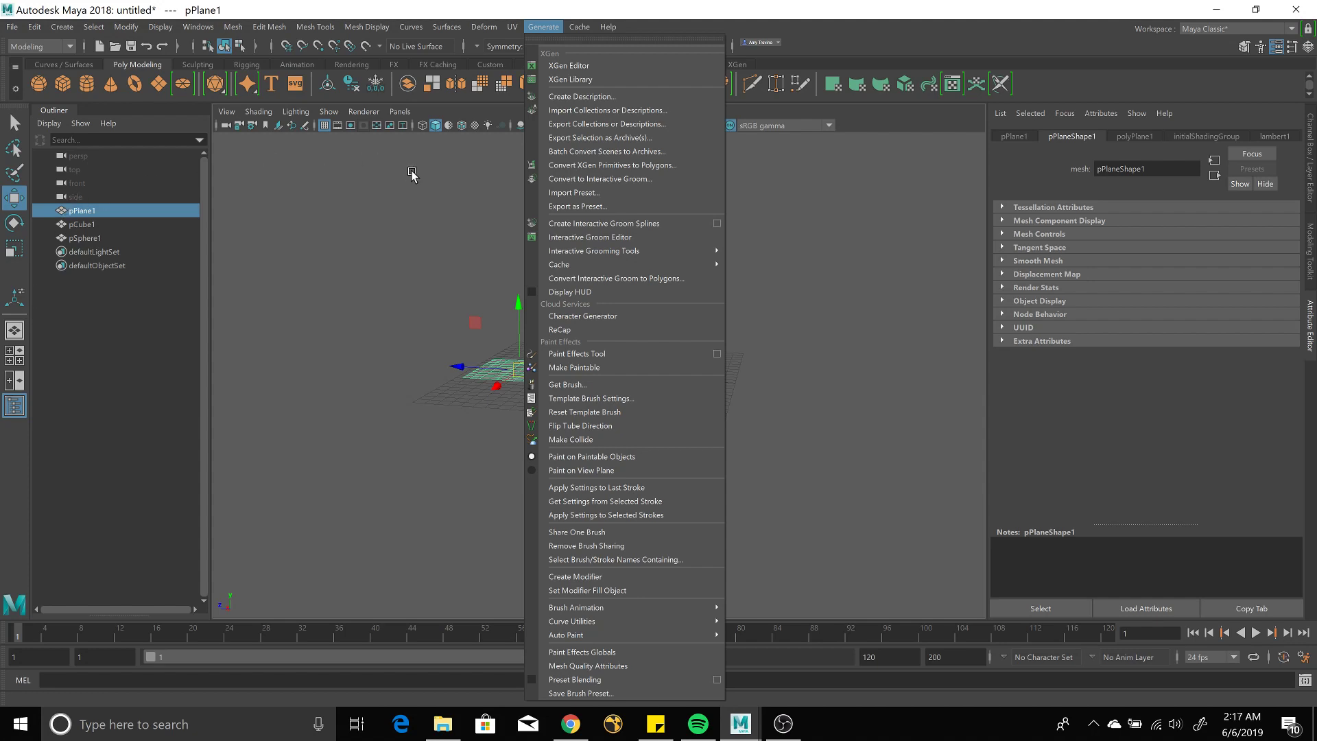
click(831, 159)
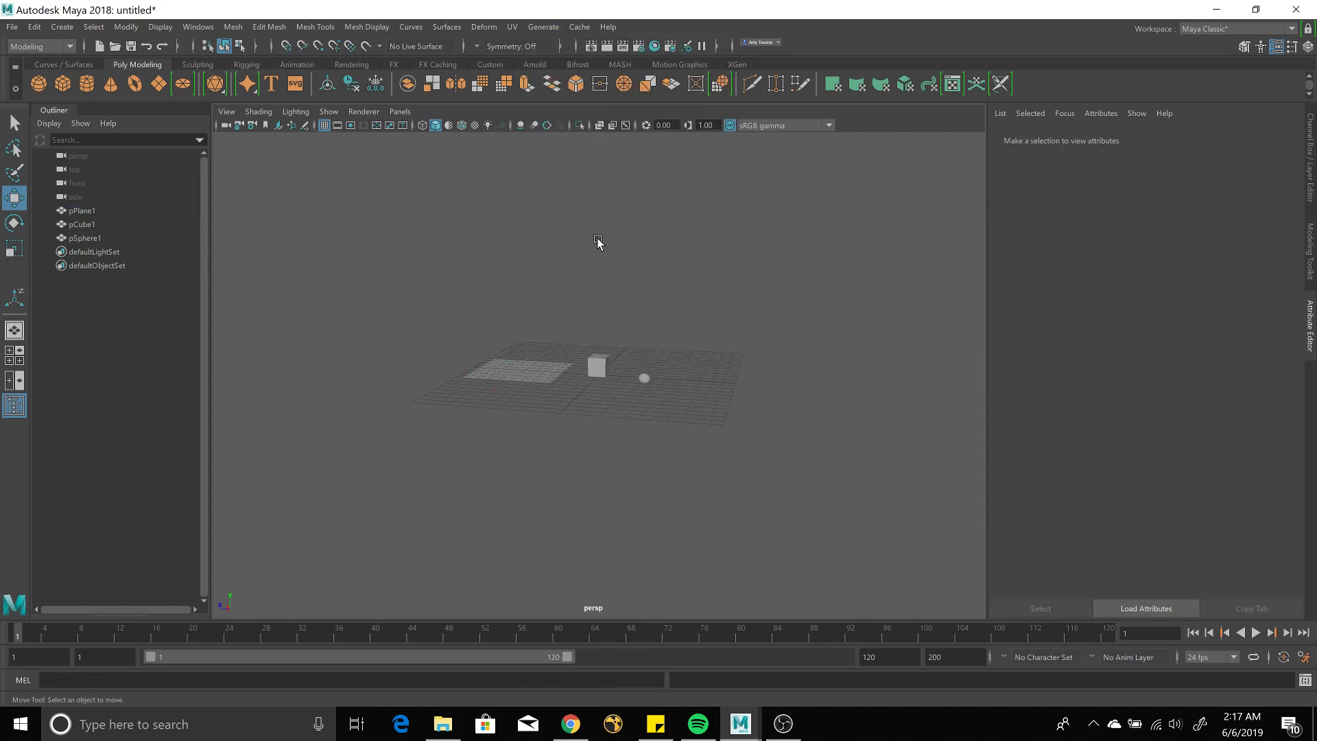
Select the cube and open Windows > Settings/Preferences > Preferences.
click(597, 365)
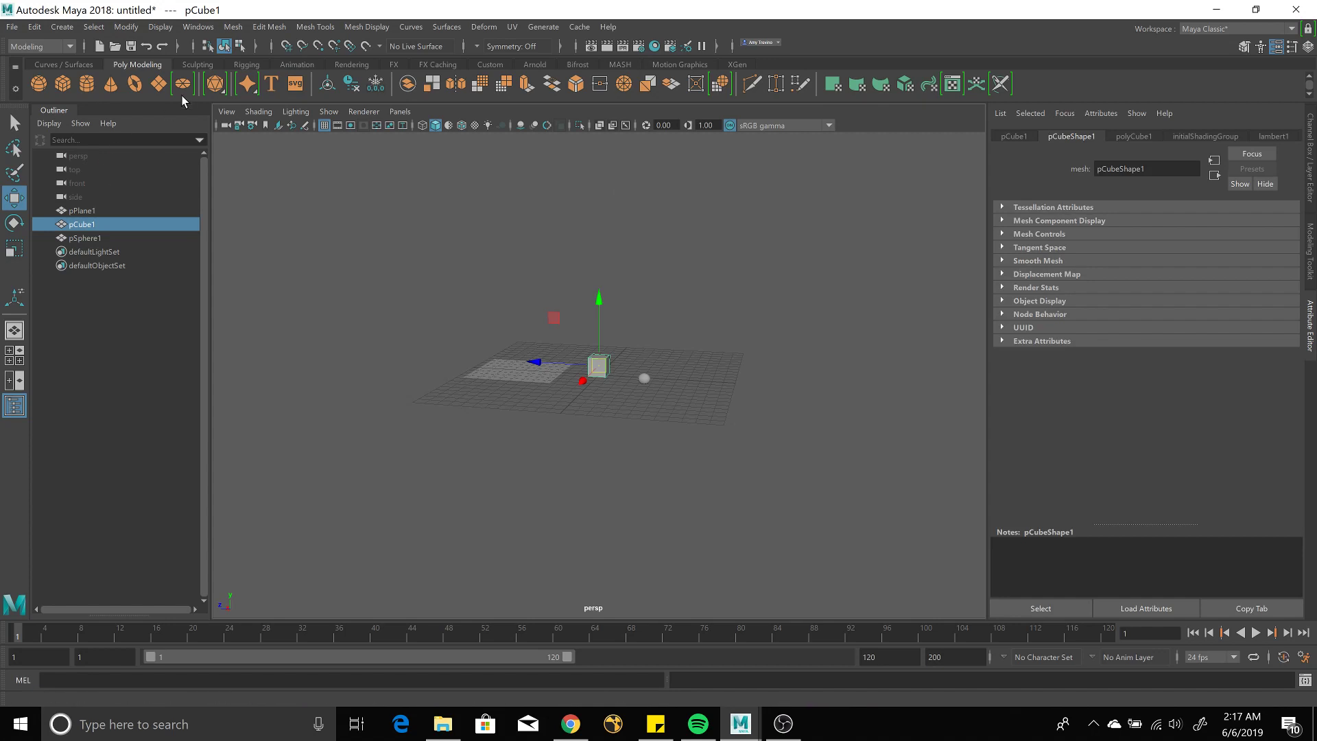
click(206, 30)
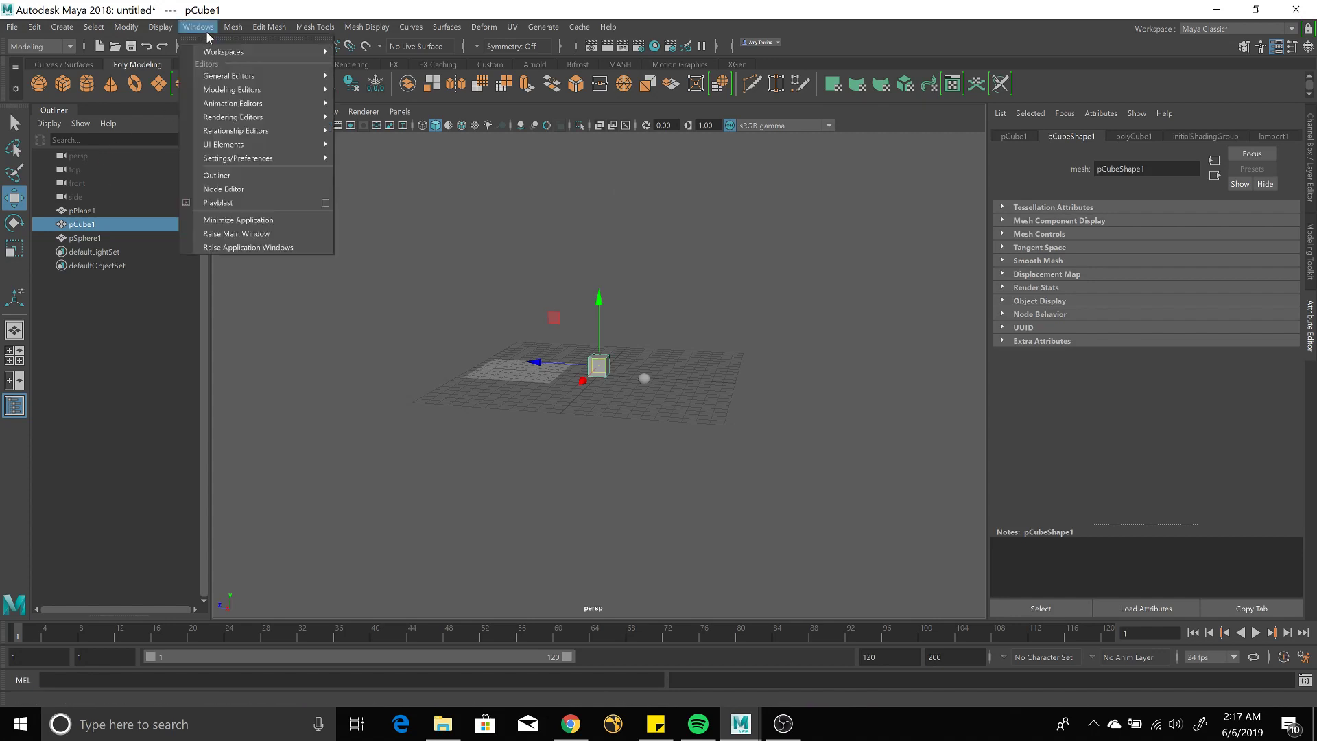
click(237, 175)
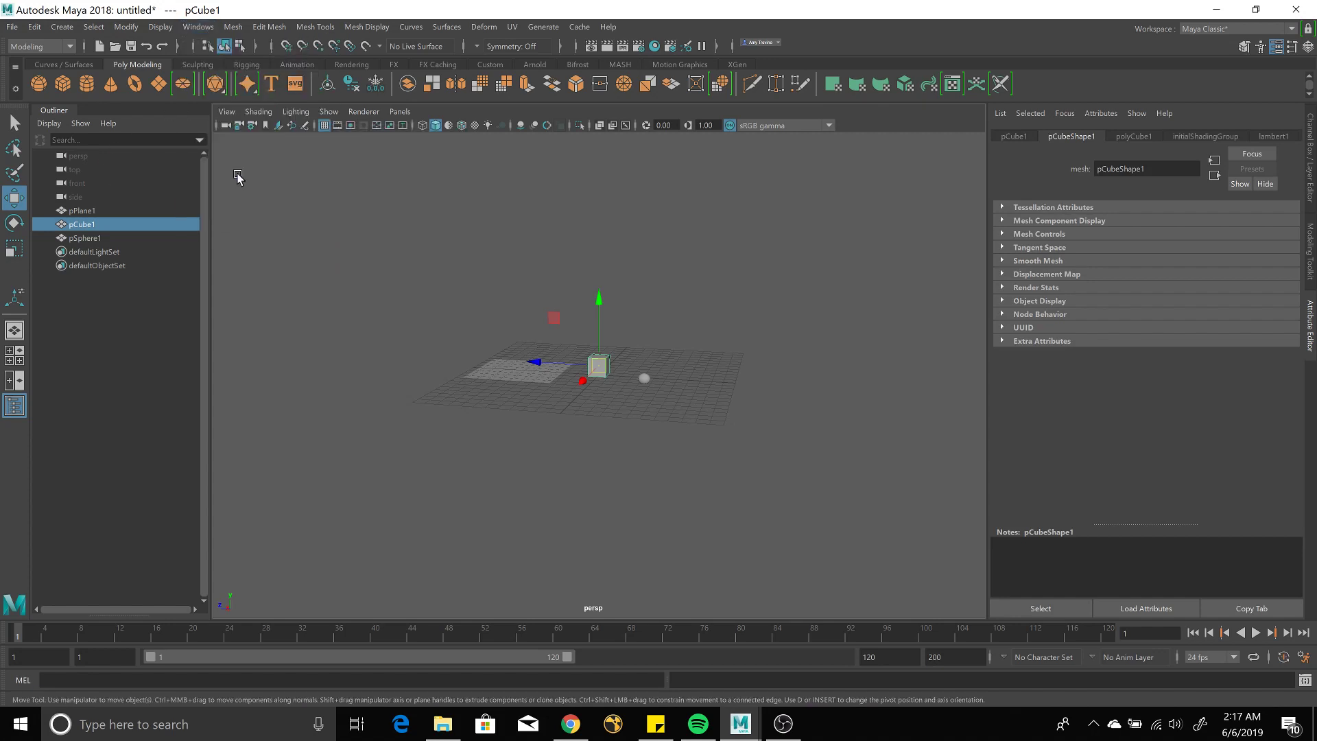
click(198, 28)
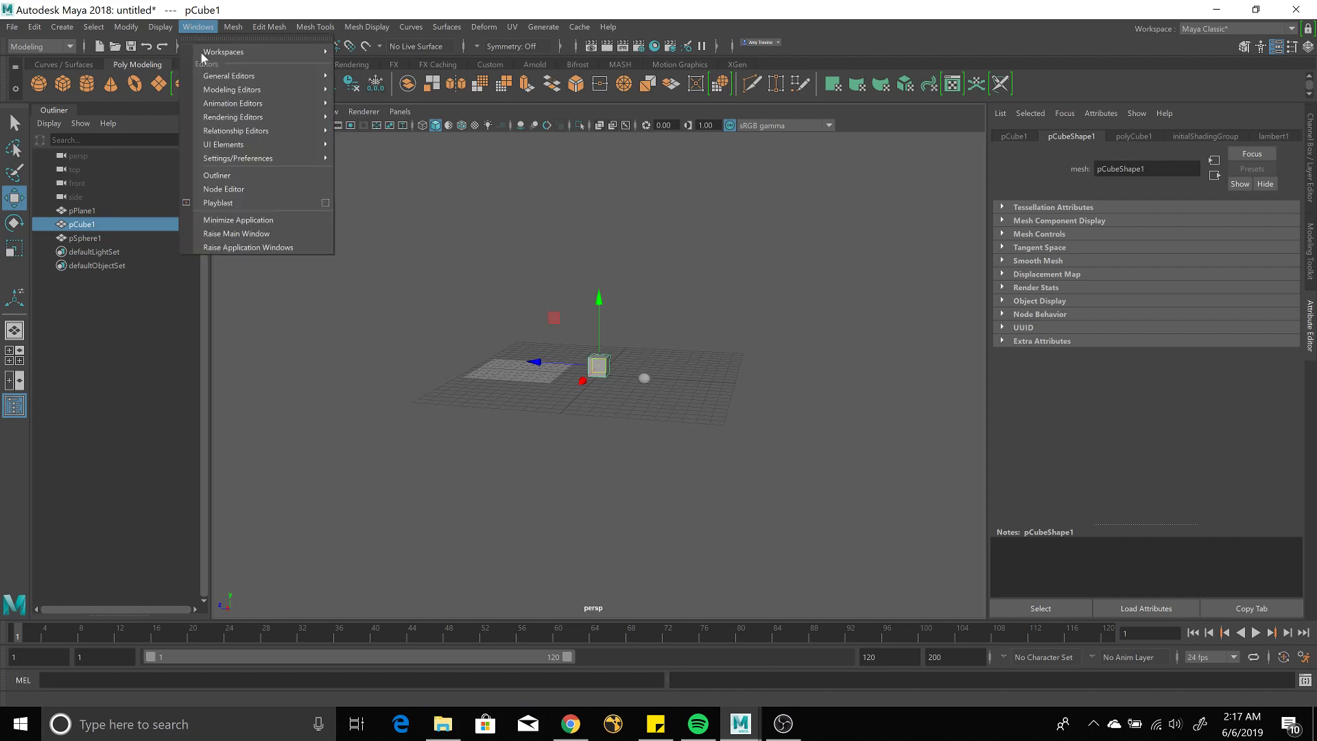
mouse_move(261, 158)
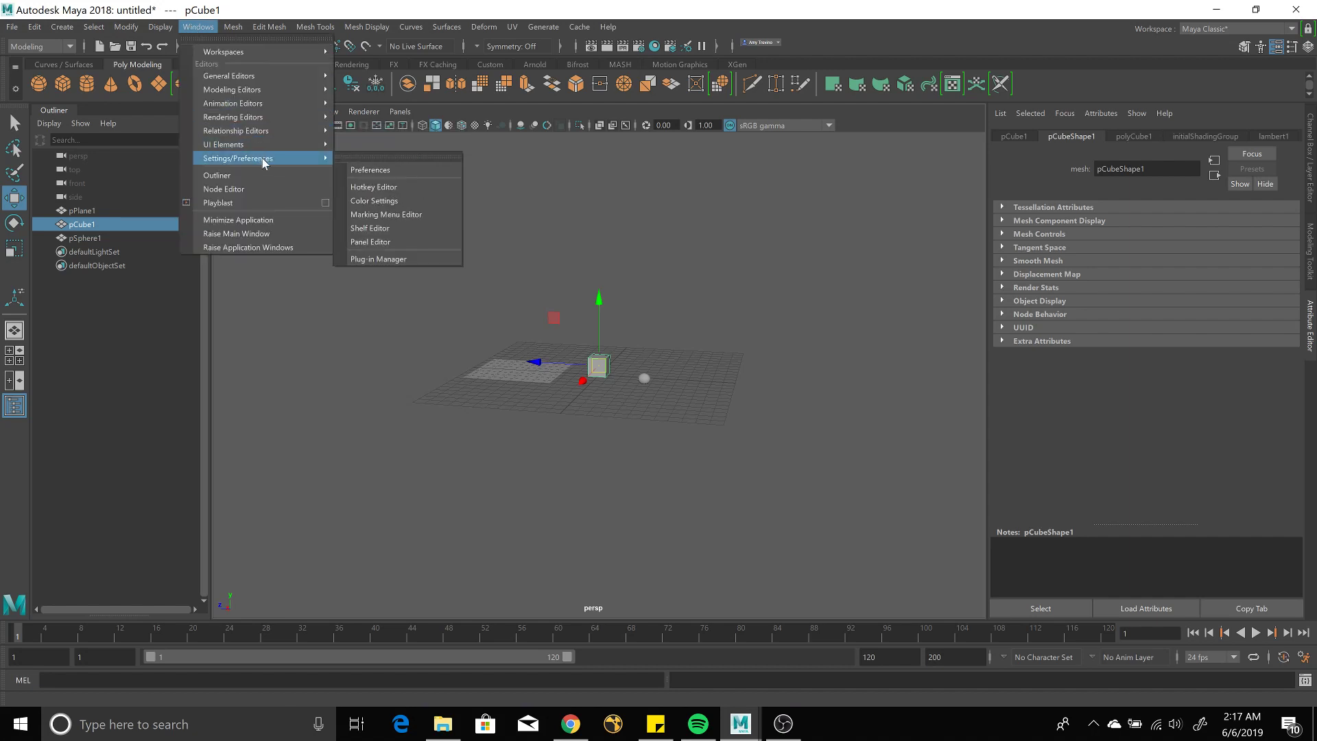
click(347, 169)
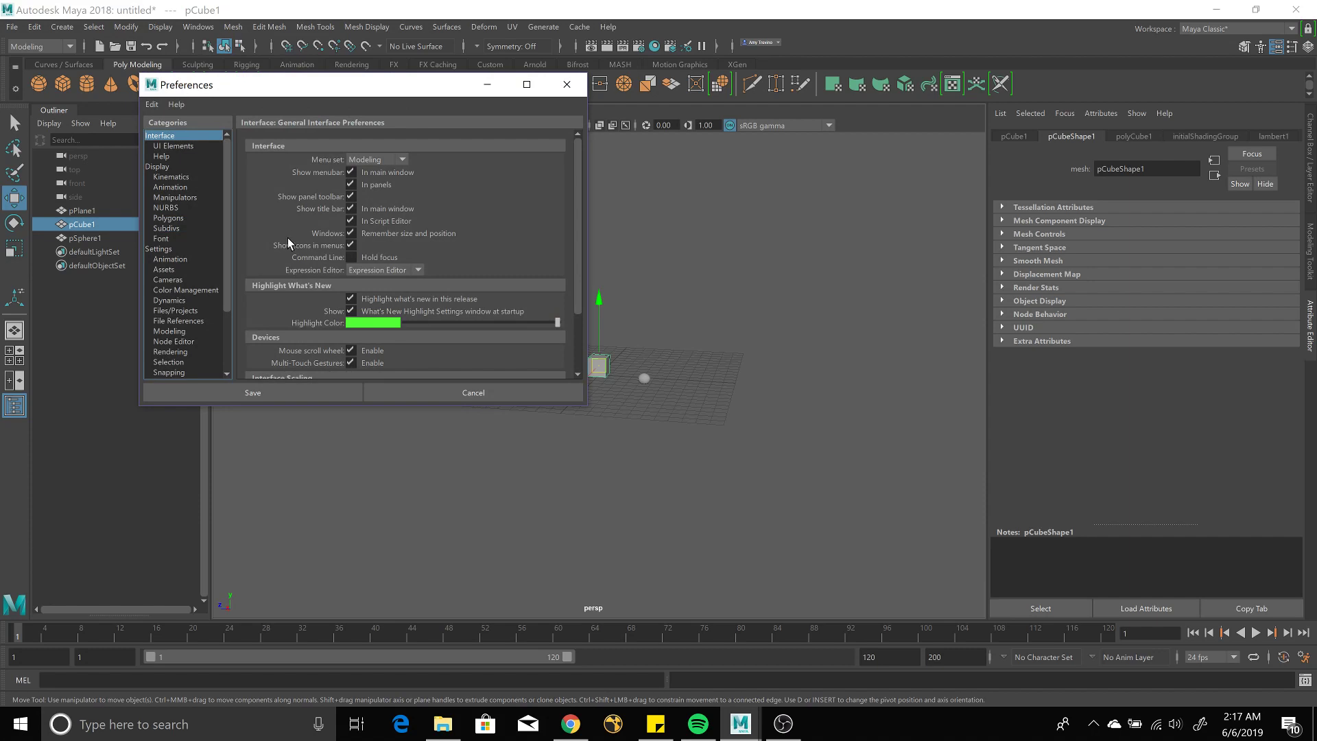
Check the Settings category's Time unit, keep 24 fps, and cancel the Preferences.
click(160, 249)
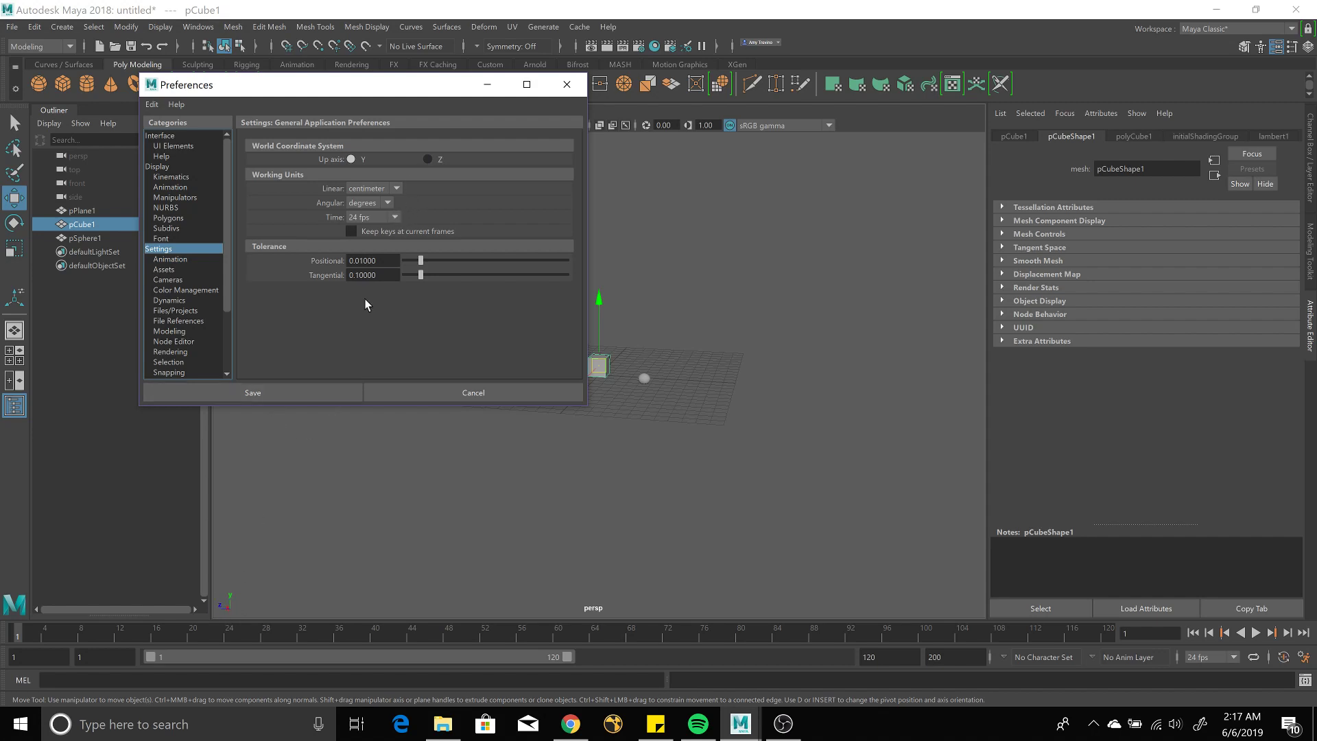
click(396, 218)
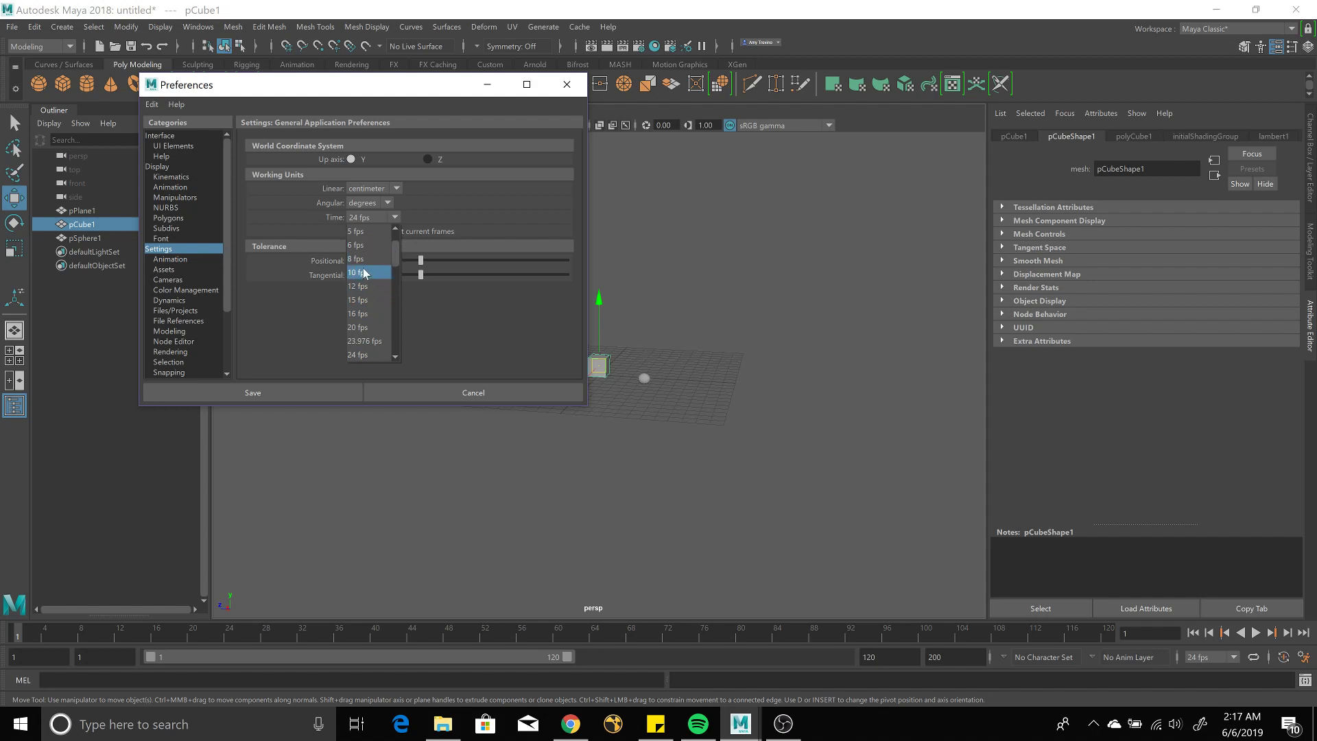
click(482, 204)
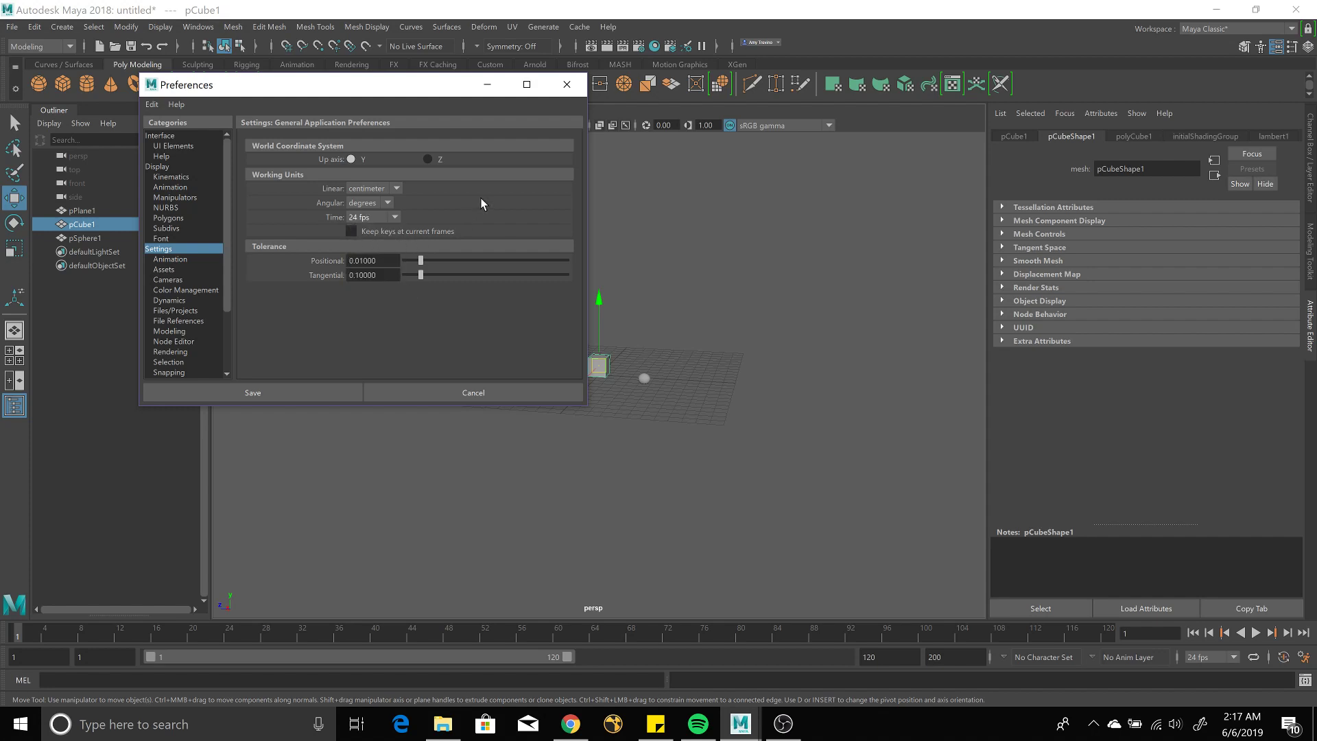
click(467, 392)
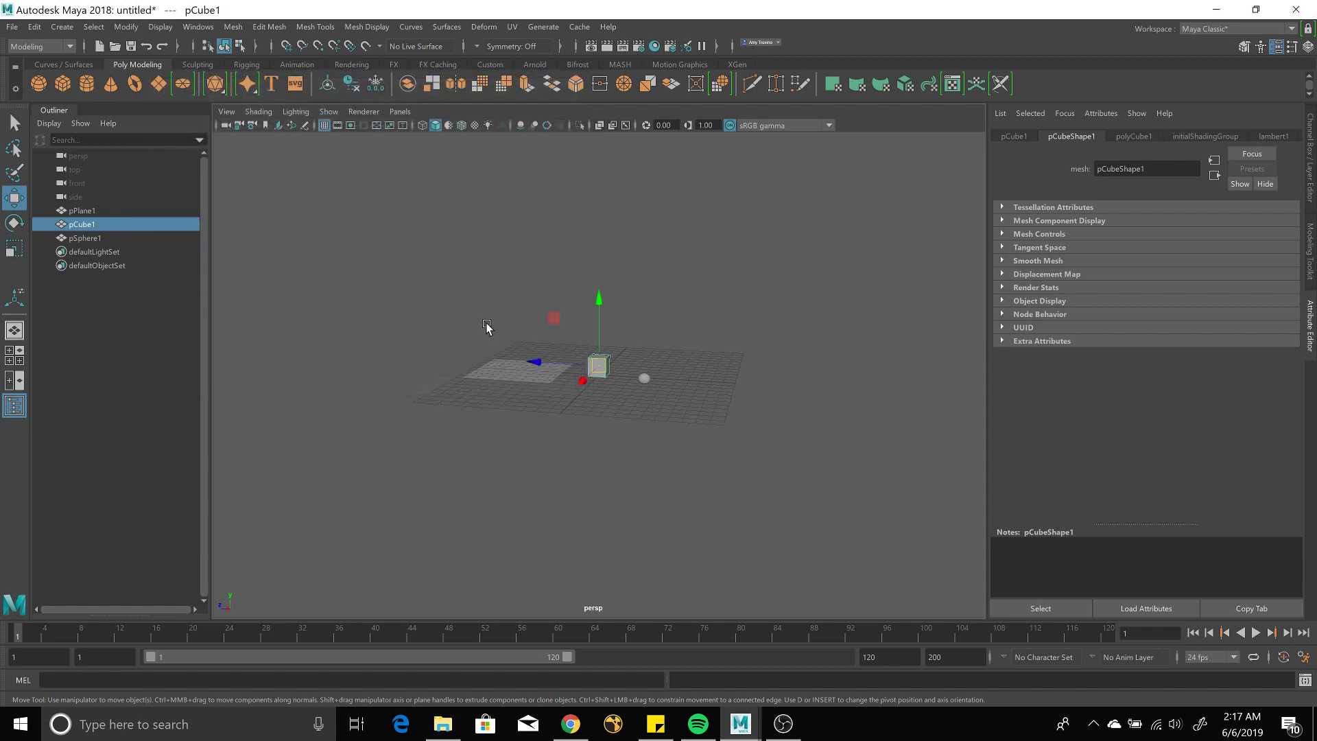
Deselect the cube and tumble higher to view the plane, cube and sphere in shaded mode (5).
mouse_move(487, 327)
alt+mouse_down()
mouse_move(480, 382)
mouse_move(480, 325)
alt+mouse_up()
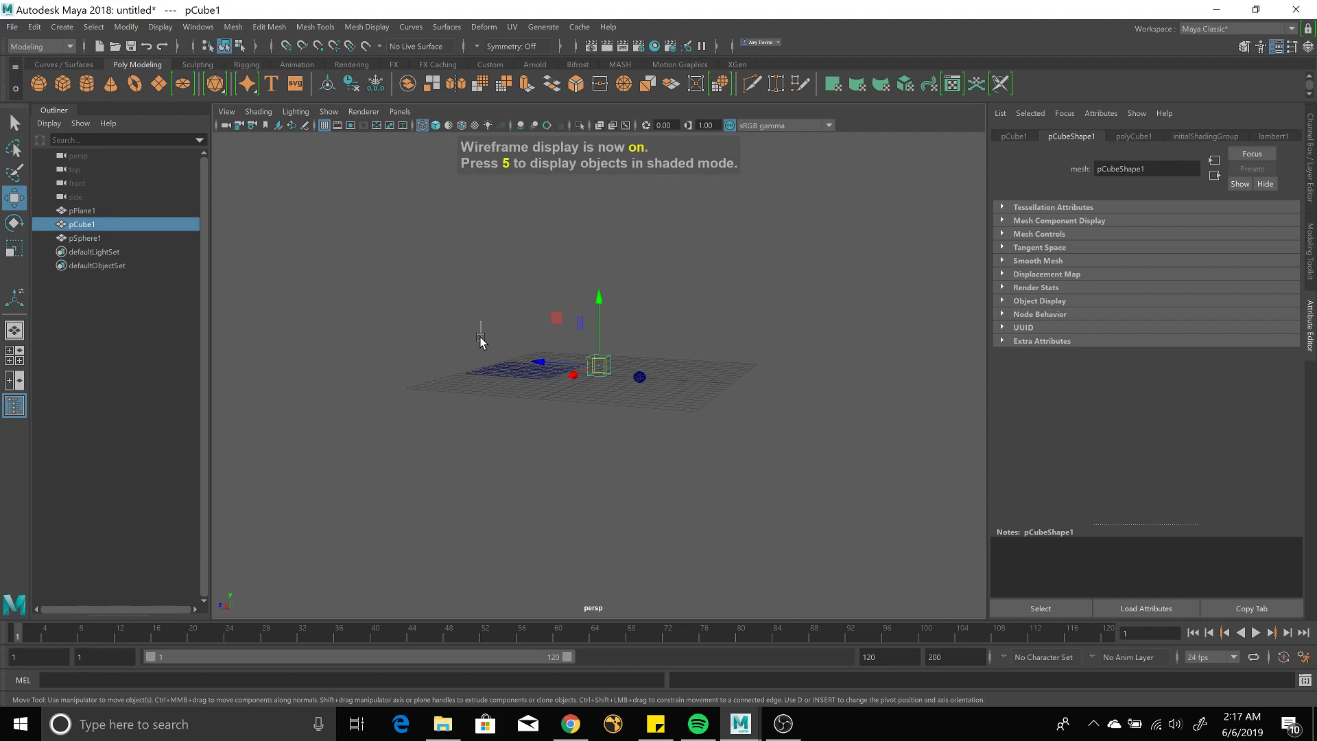
click(482, 336)
alt+drag(480, 341, 479, 362)
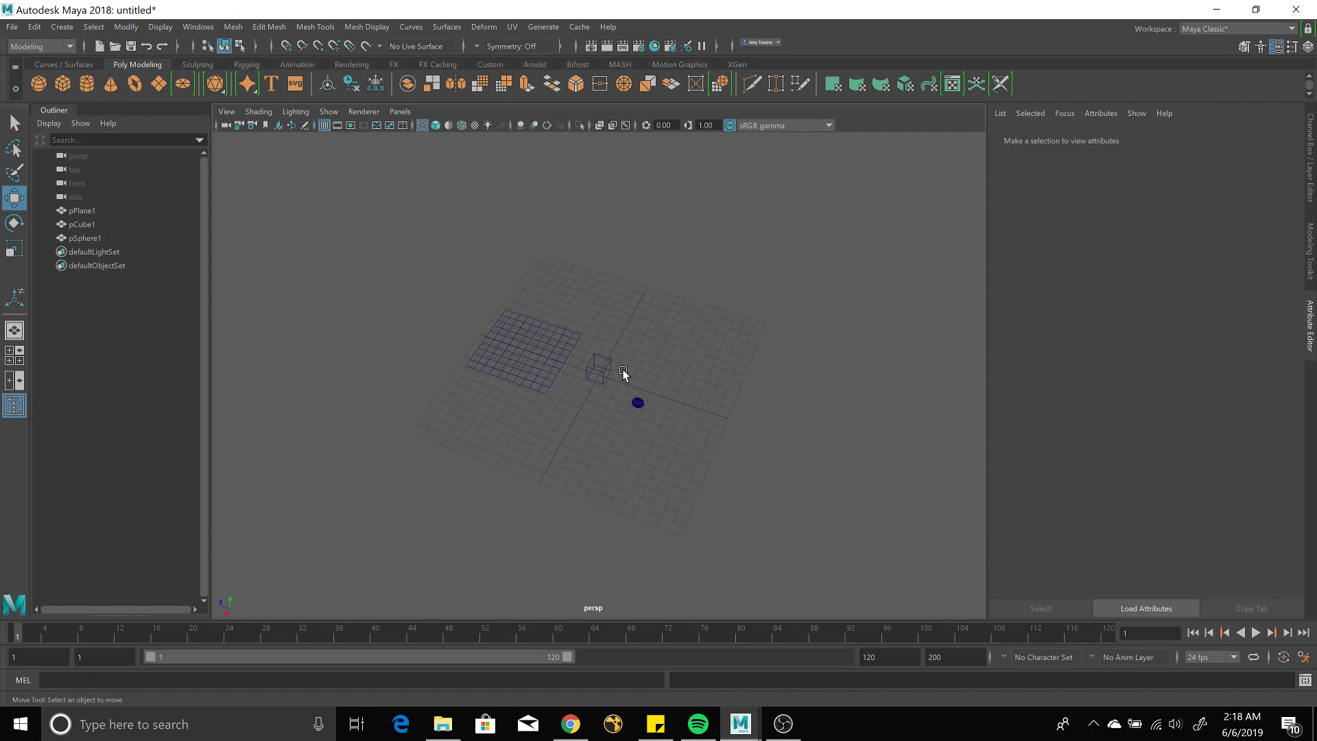
key(5)
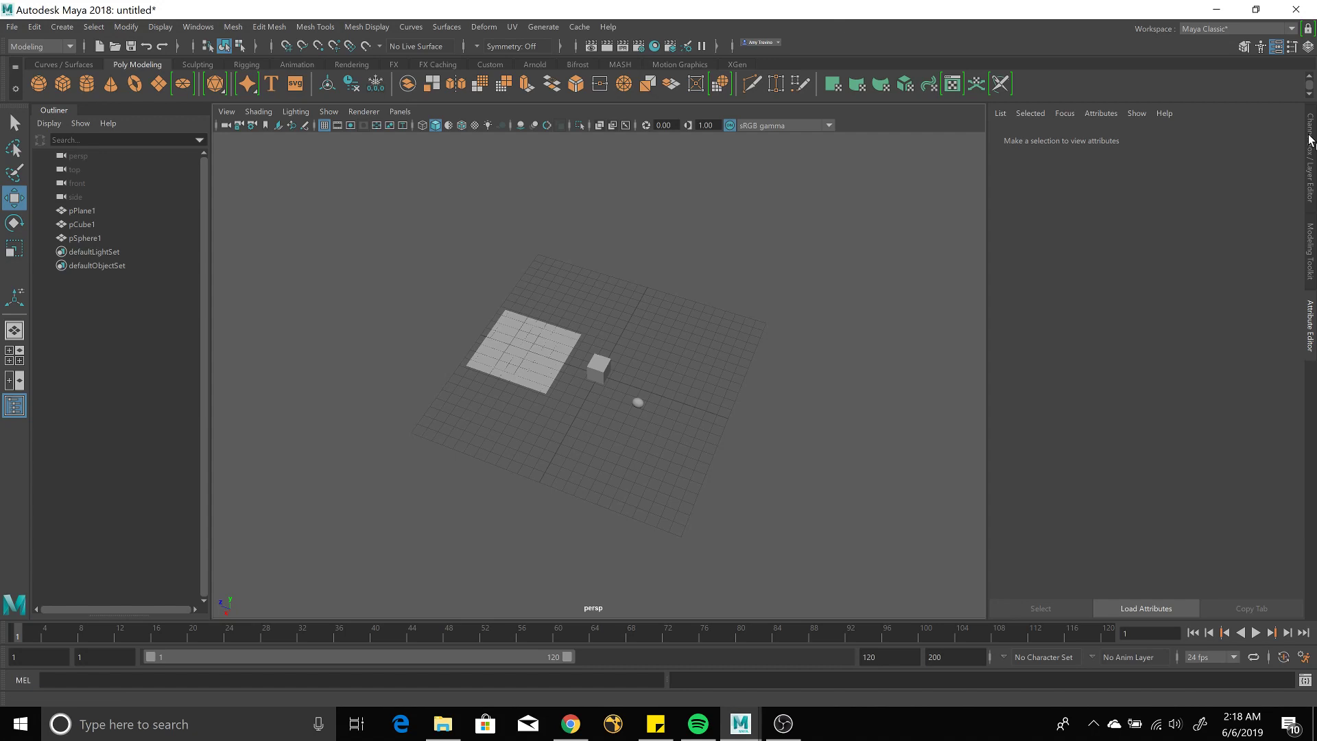
Tear off and close the Channel Box, Modeling Toolkit and Attribute Editor panels.
drag(1309, 136, 1180, 161)
click(1166, 116)
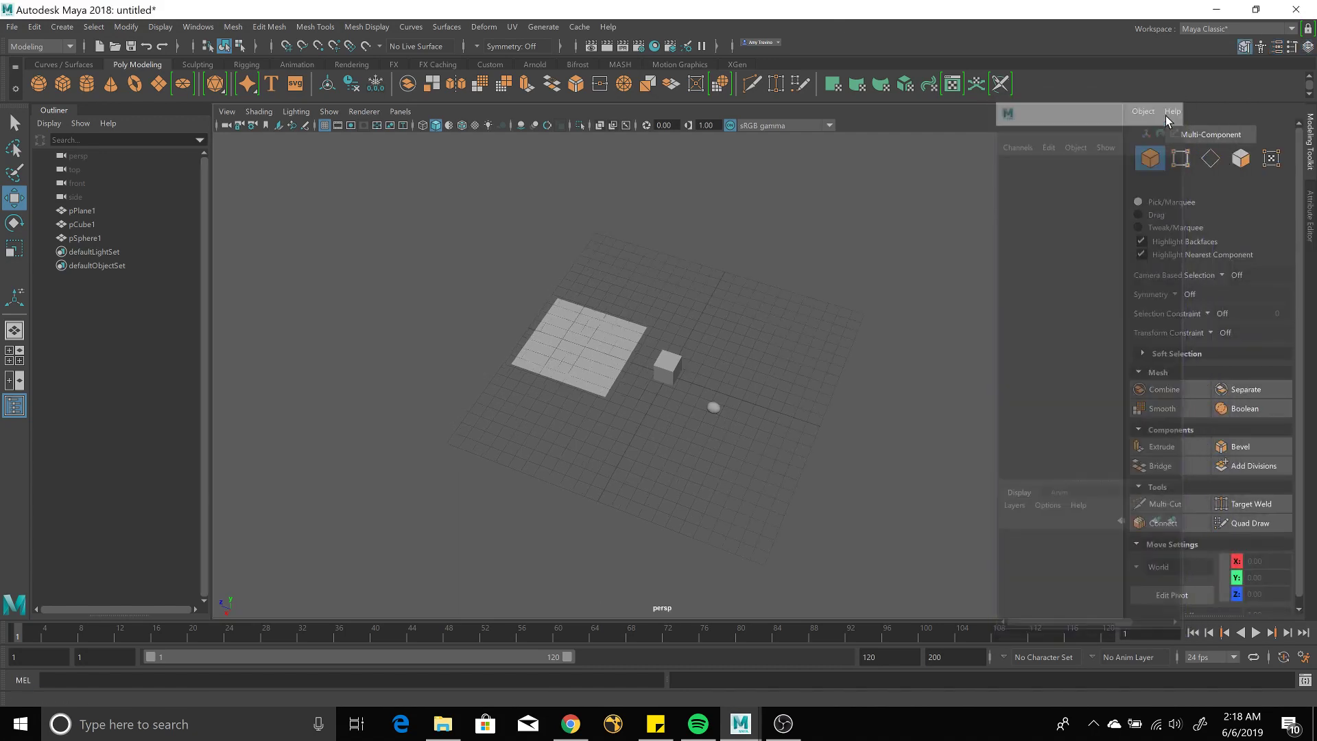
drag(1311, 141, 1100, 165)
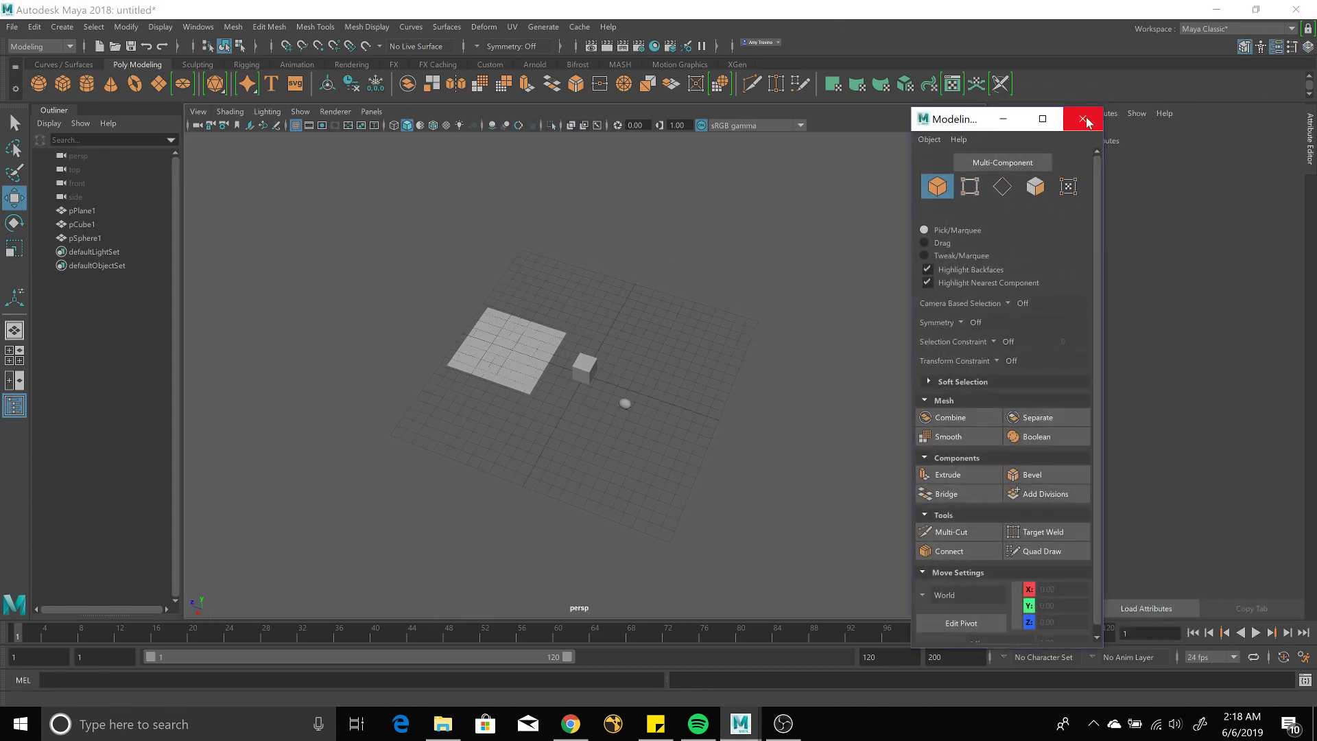
click(1083, 119)
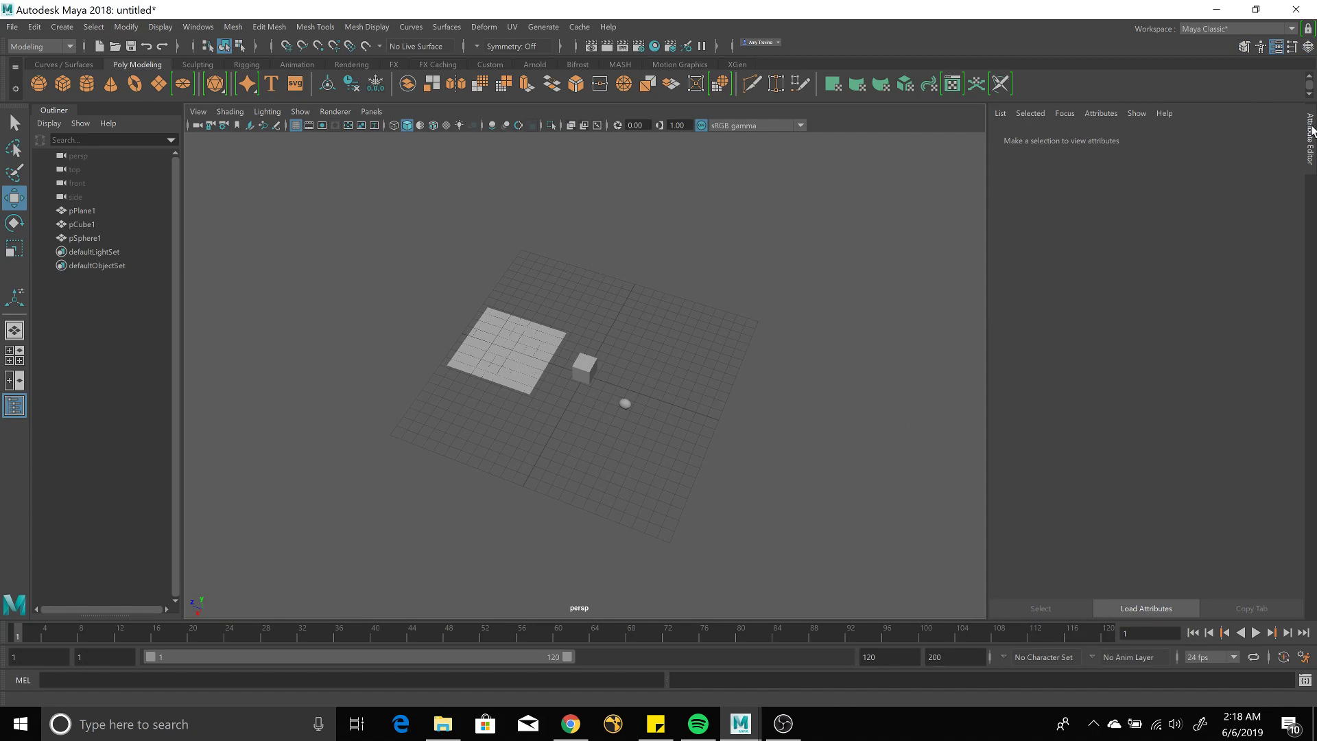
drag(1312, 131, 1146, 142)
click(1141, 103)
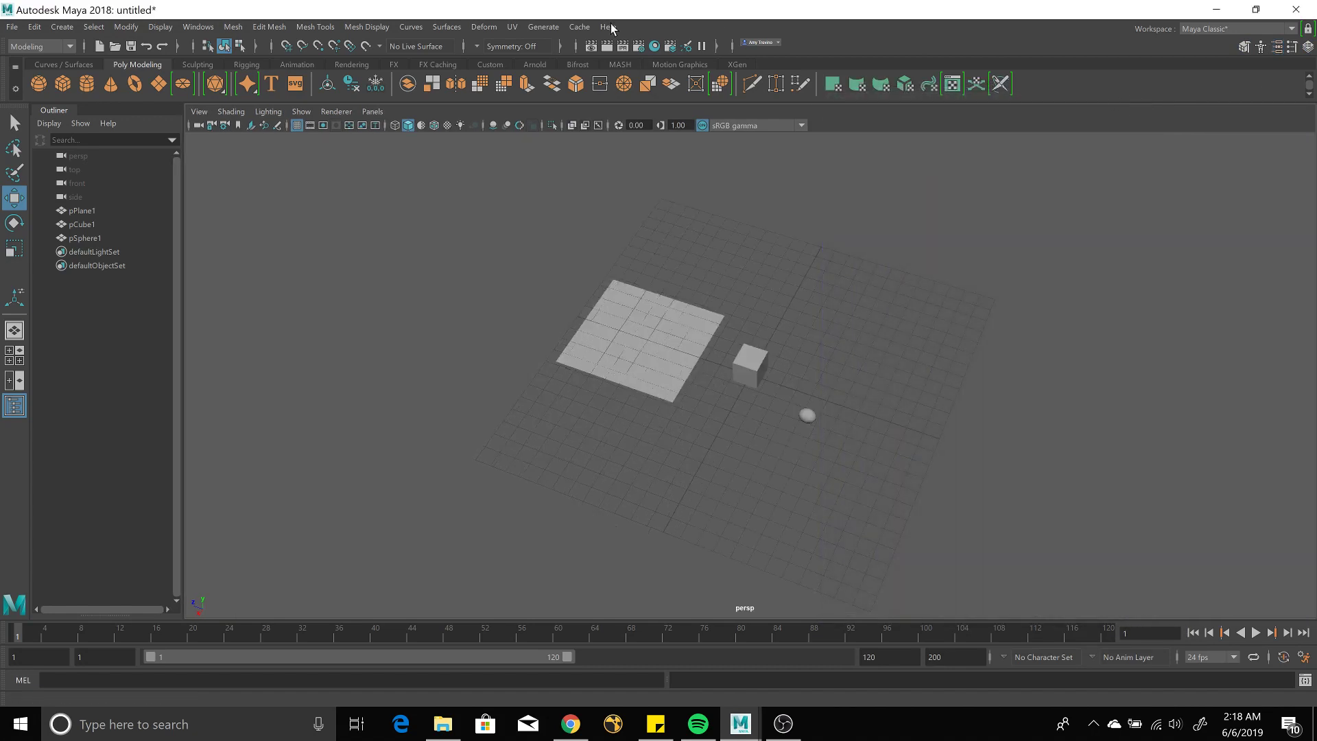
Reset the current workspace to Maya Classic, rearrange the side-panel tabs, then bring OBS forward.
click(1268, 30)
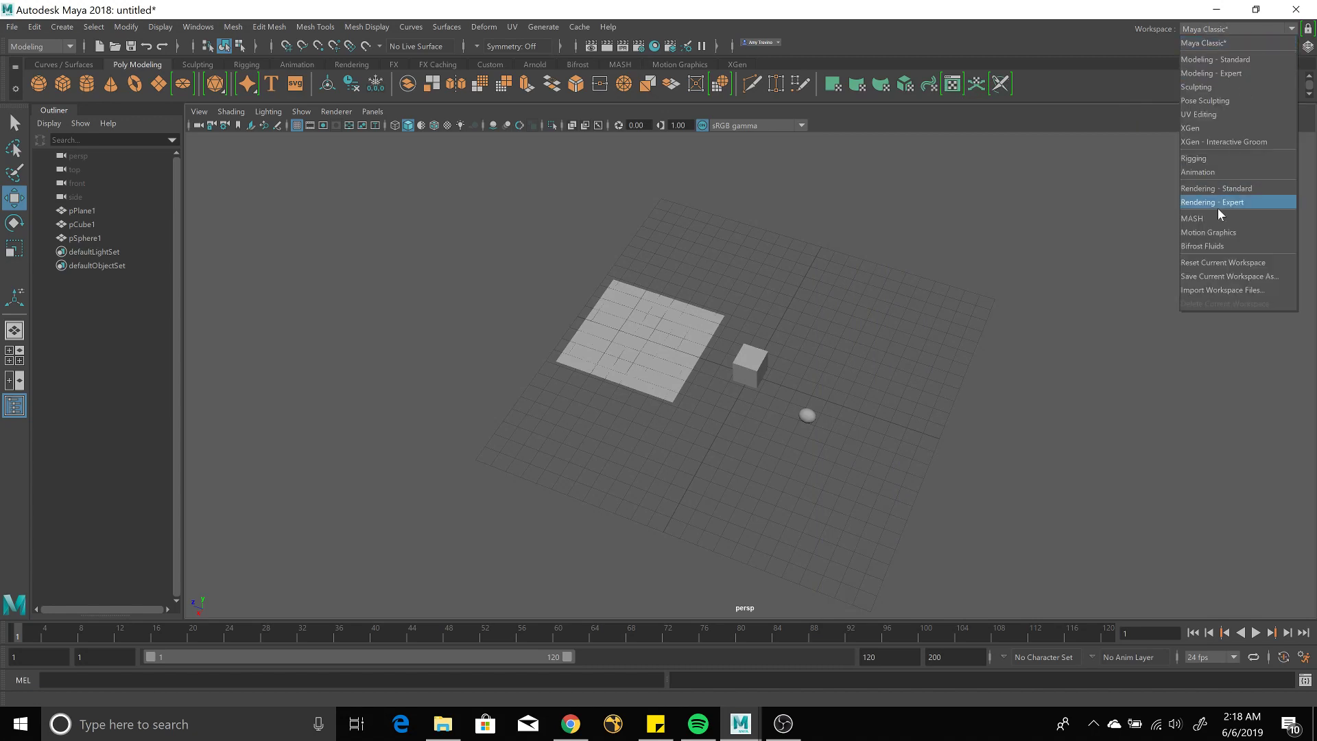
click(1213, 264)
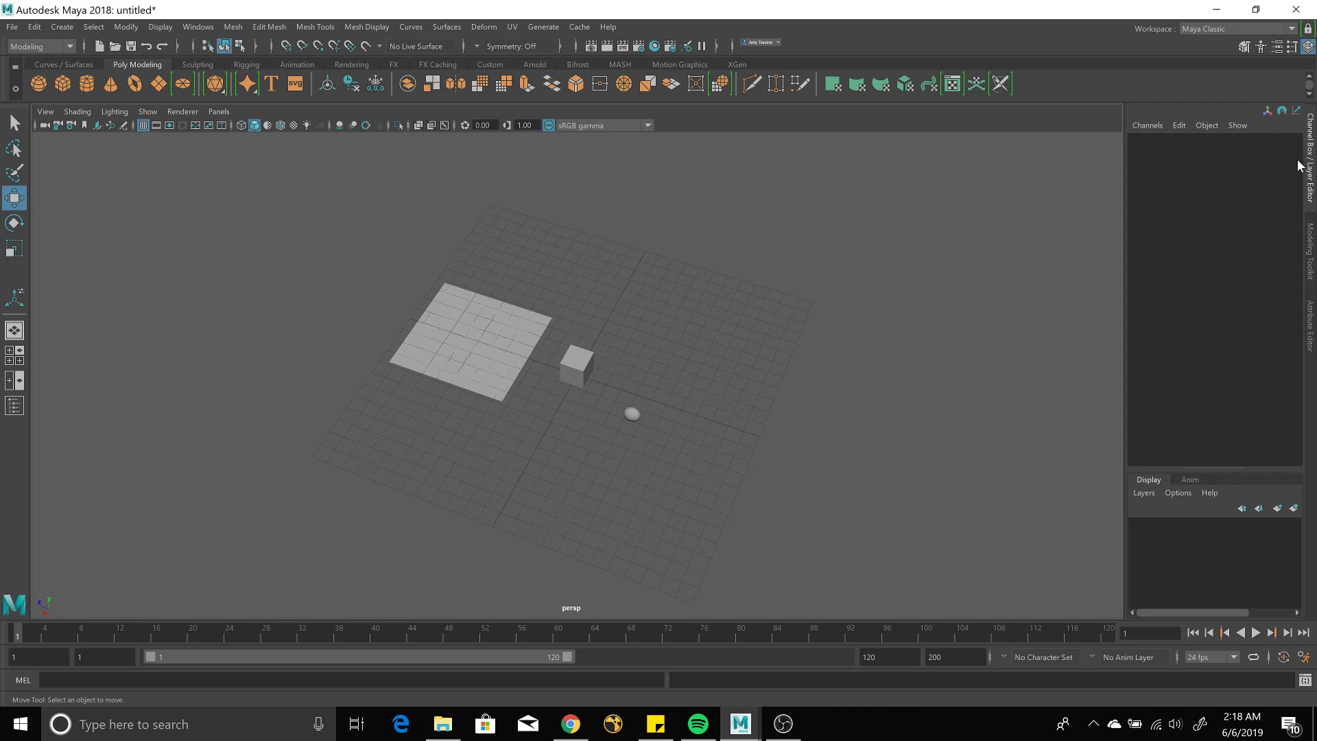
click(1310, 266)
drag(1314, 314, 1315, 126)
click(1316, 126)
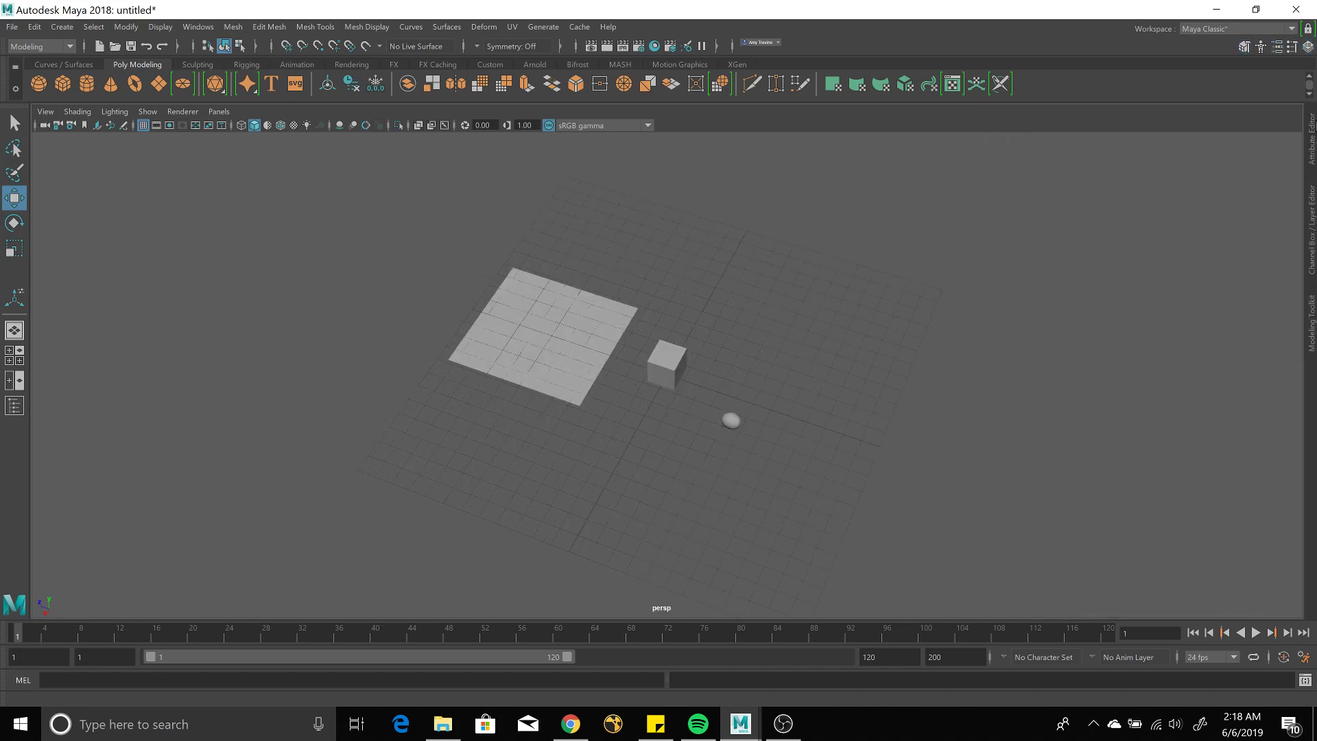
click(1311, 247)
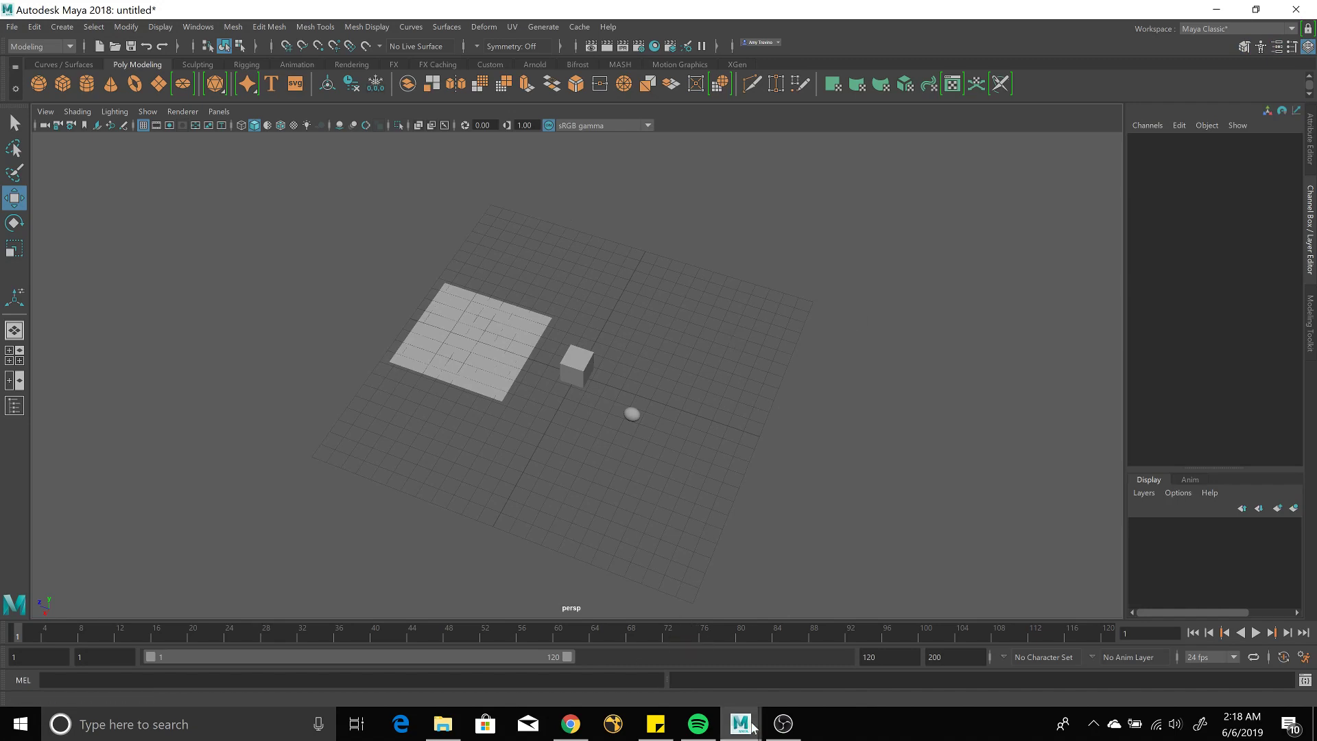
mouse_move(783, 724)
click(798, 692)
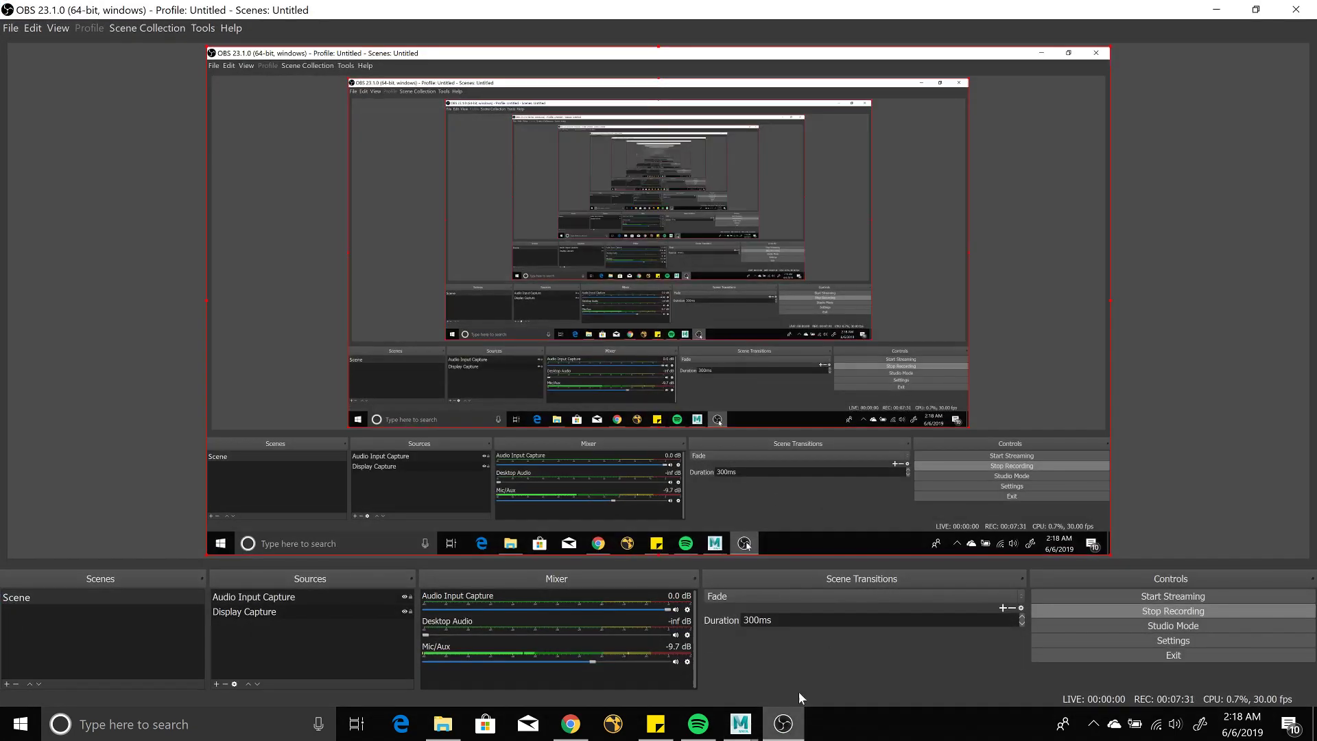